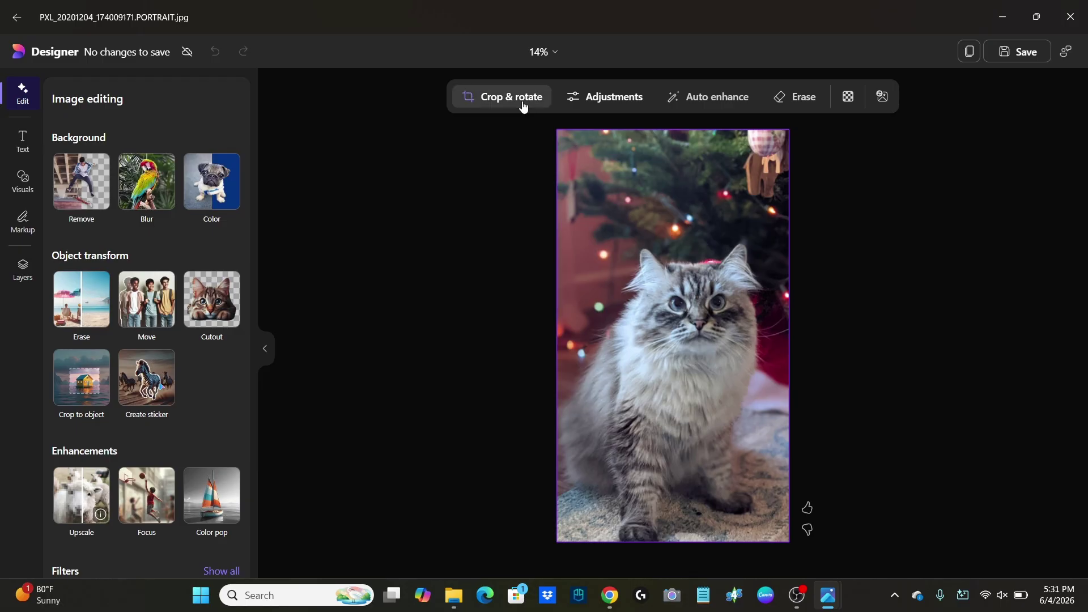
Step: Crop the cat portrait to a 3:4 ratio, trimming the area above the cat's head
left_click(520, 100)
left_click_drag(575, 129, 564, 214)
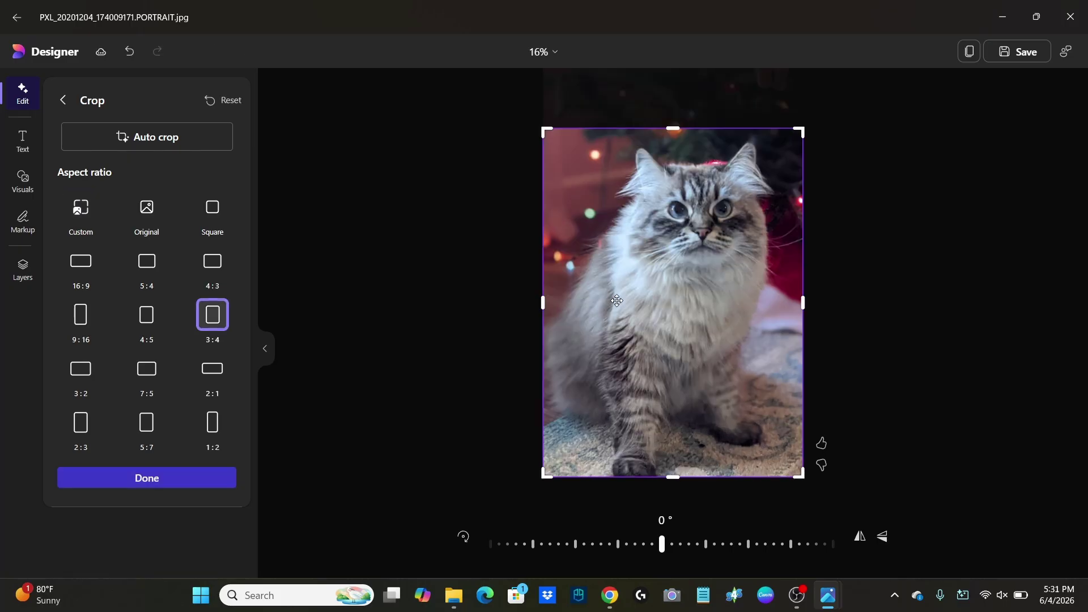
left_click(182, 482)
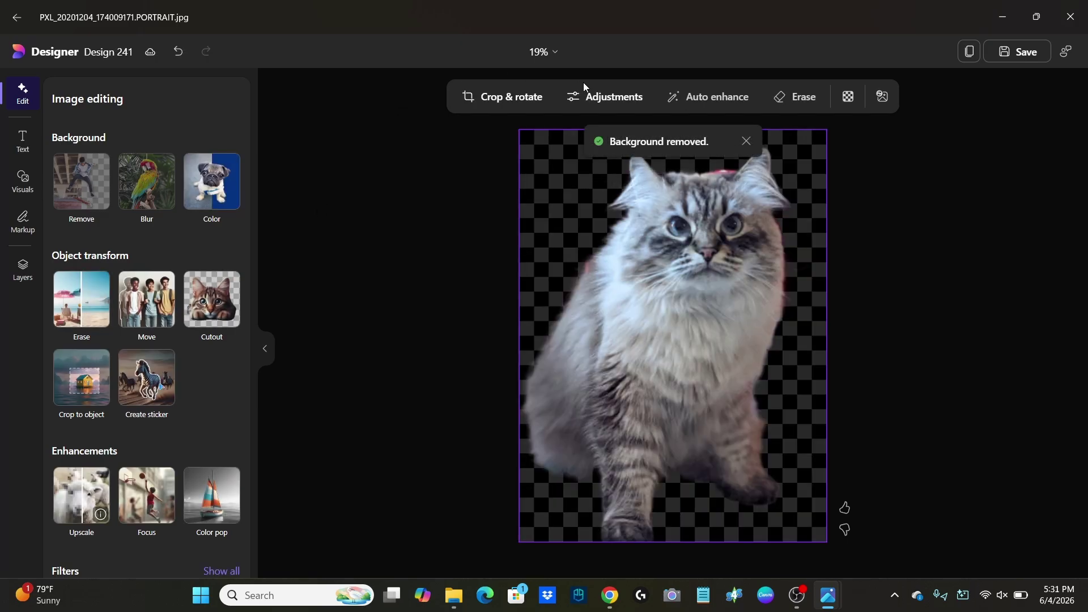
Step: Turn the cat cutout black and white with saturation -100 and set its sharpness to 13
left_click(602, 101)
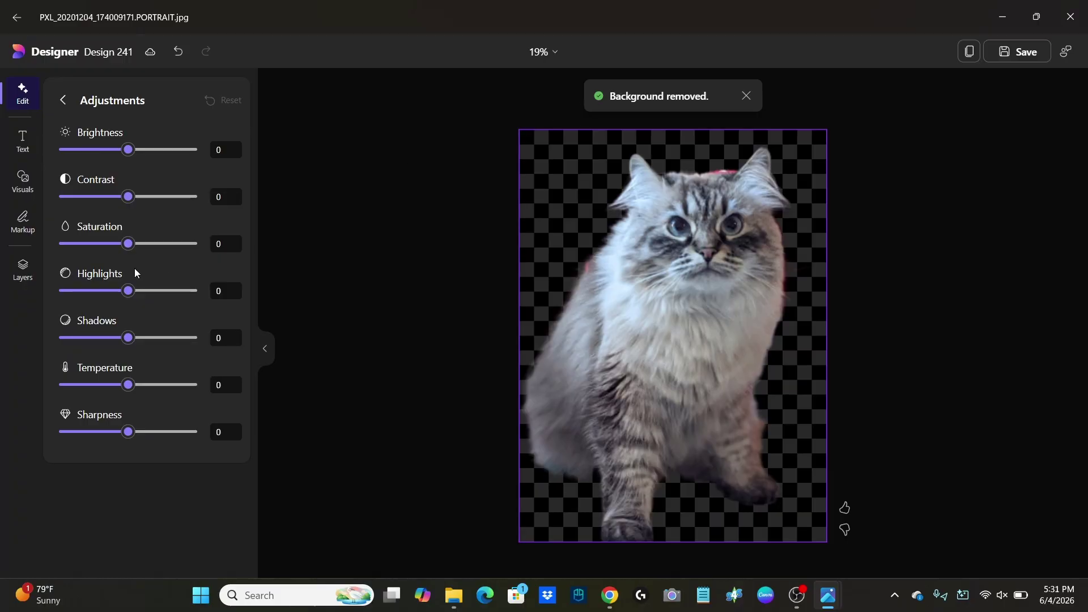
left_click_drag(124, 253, 33, 255)
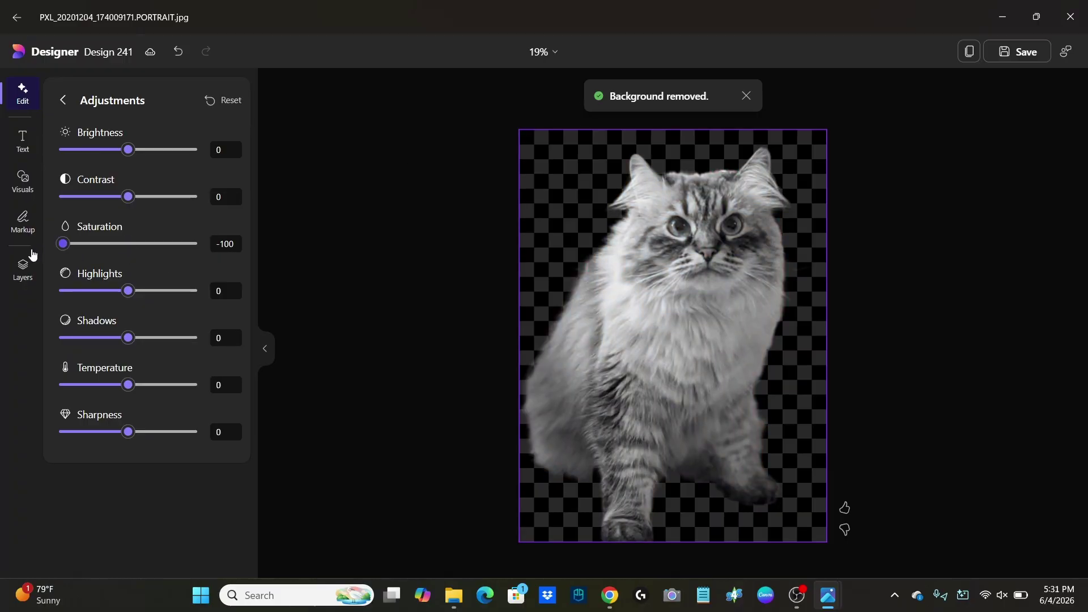
left_click_drag(134, 432, 39, 431)
left_click_drag(108, 441, 139, 437)
Step: Save the edited cat image as a copy named "Sapphire Tattoo" in the Paralives Tatoos folder
left_click(1022, 62)
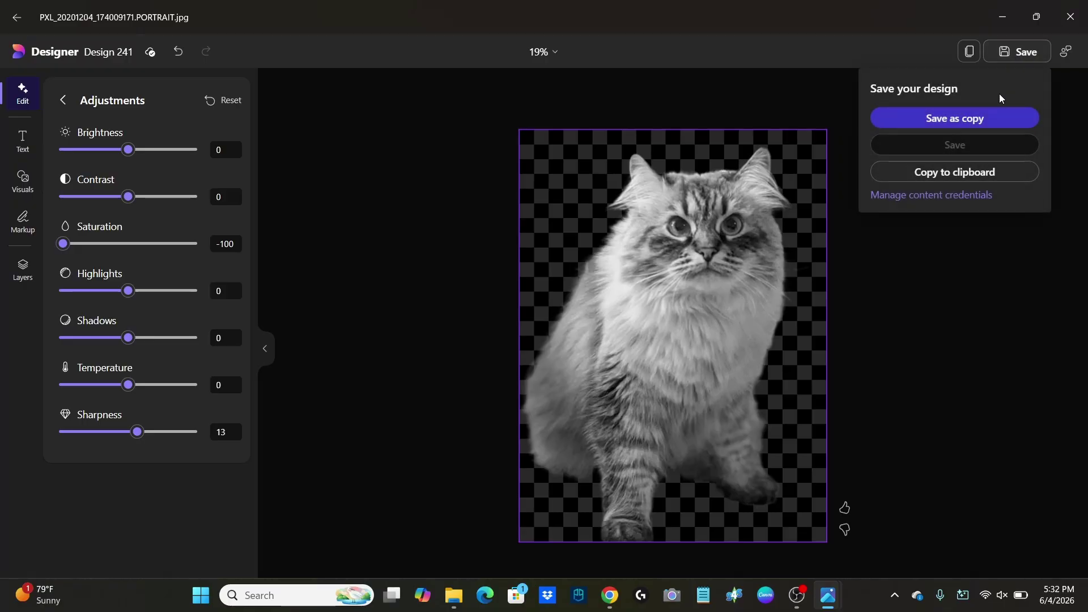
left_click(973, 119)
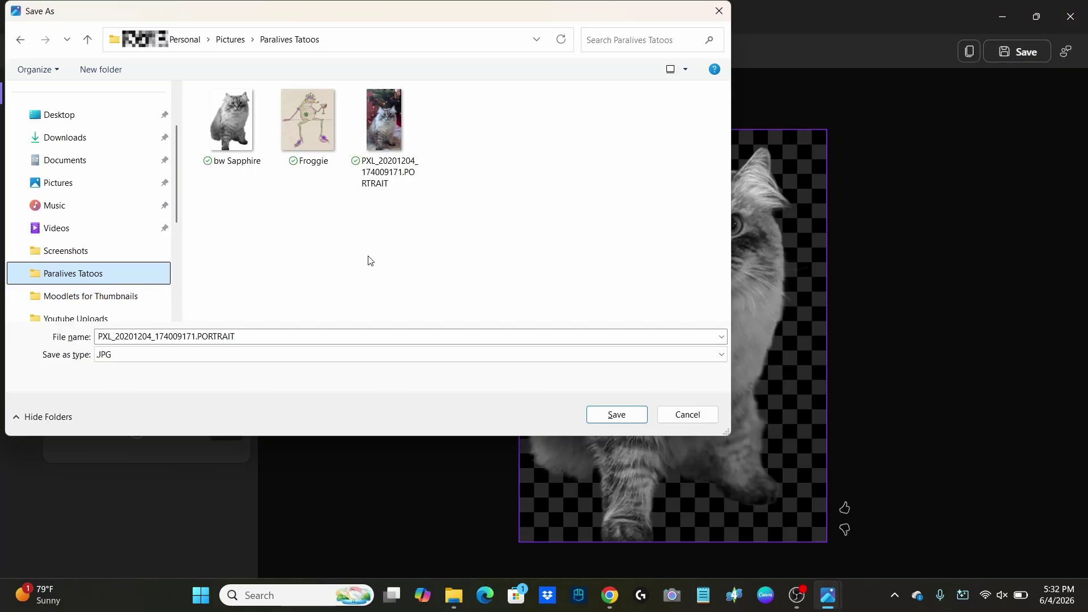
left_click(290, 335)
type("Sapphire Tattoo")
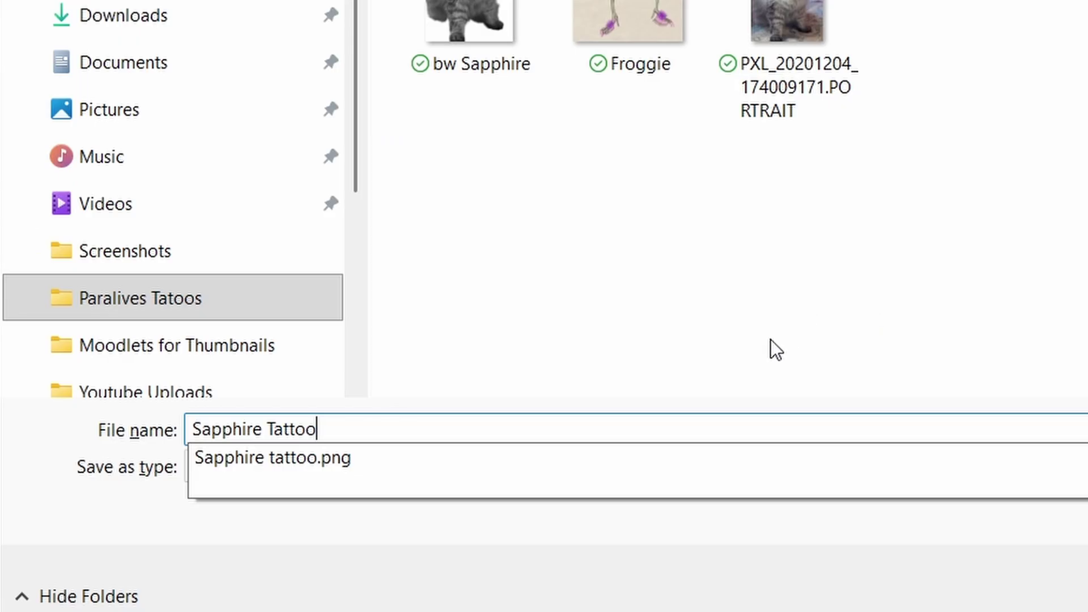
key("Escape")
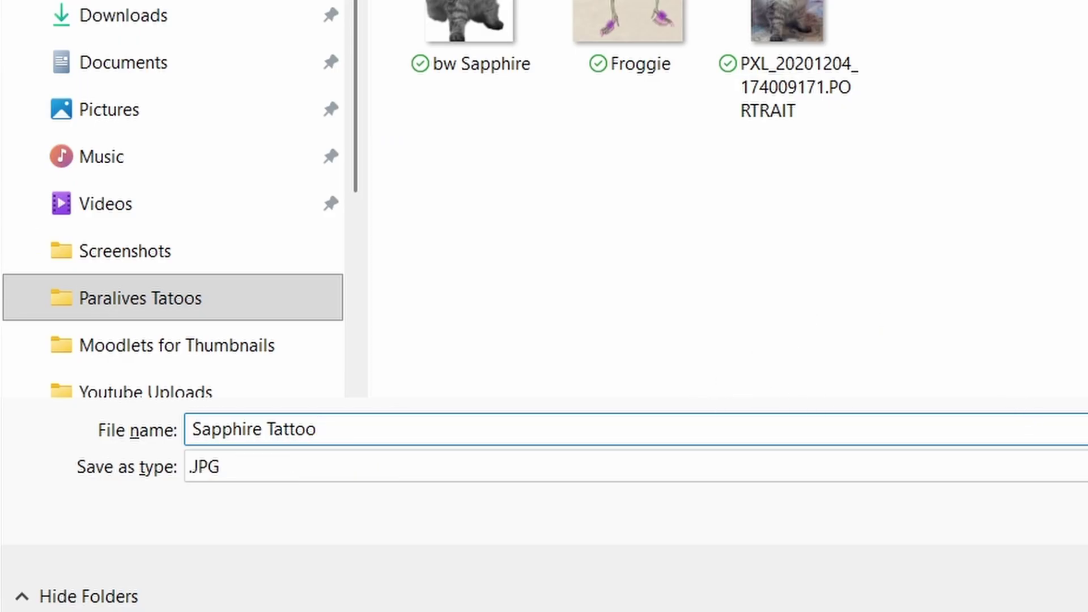
left_click(603, 417)
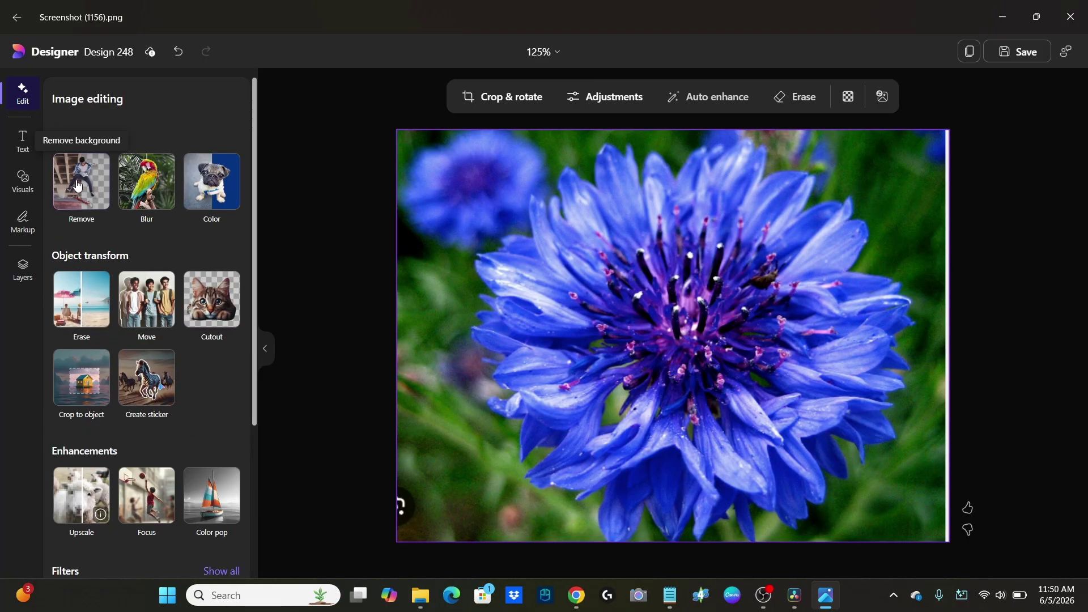
Step: Remove the background from the blue flower image
left_click(76, 180)
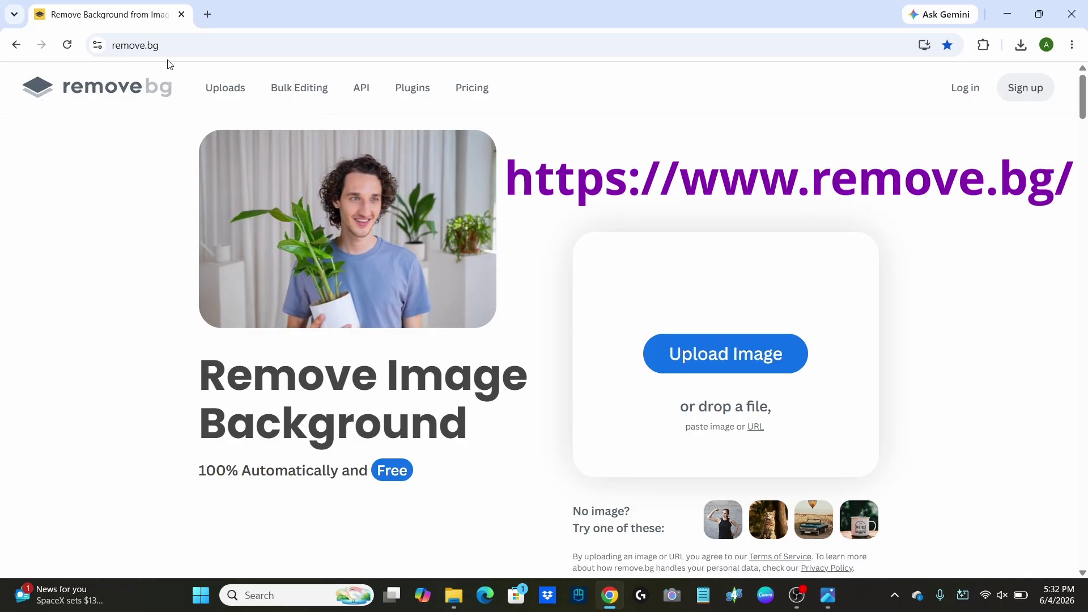
Step: In remove.bg, upload the PXL_20201204_174009171.PORTRAIT cat photo and download the free 375 x 666 preview of the cutout
left_click(762, 353)
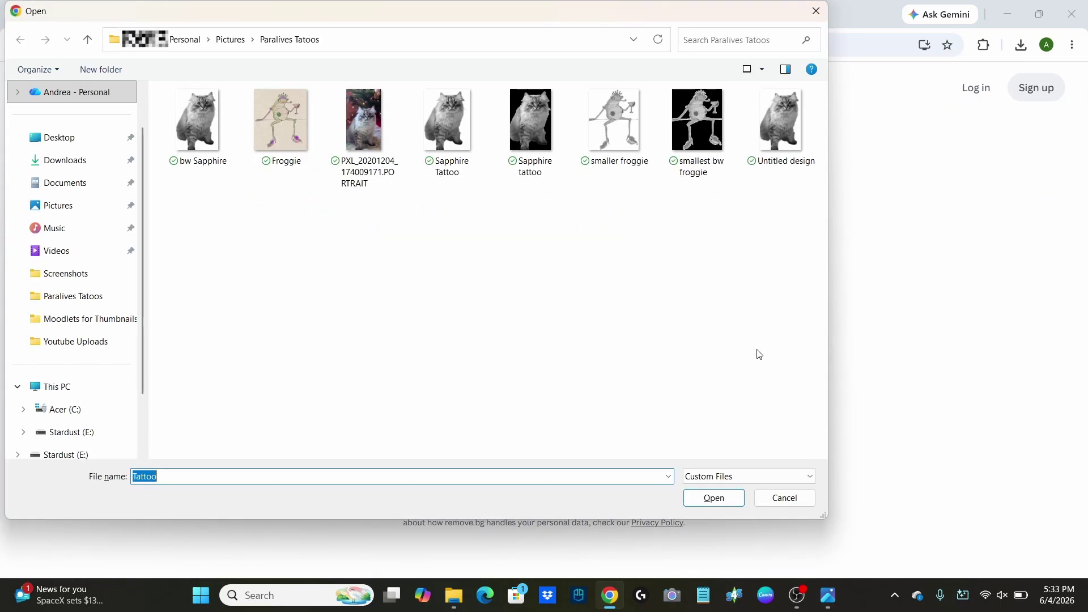
left_click(363, 120)
left_click(731, 497)
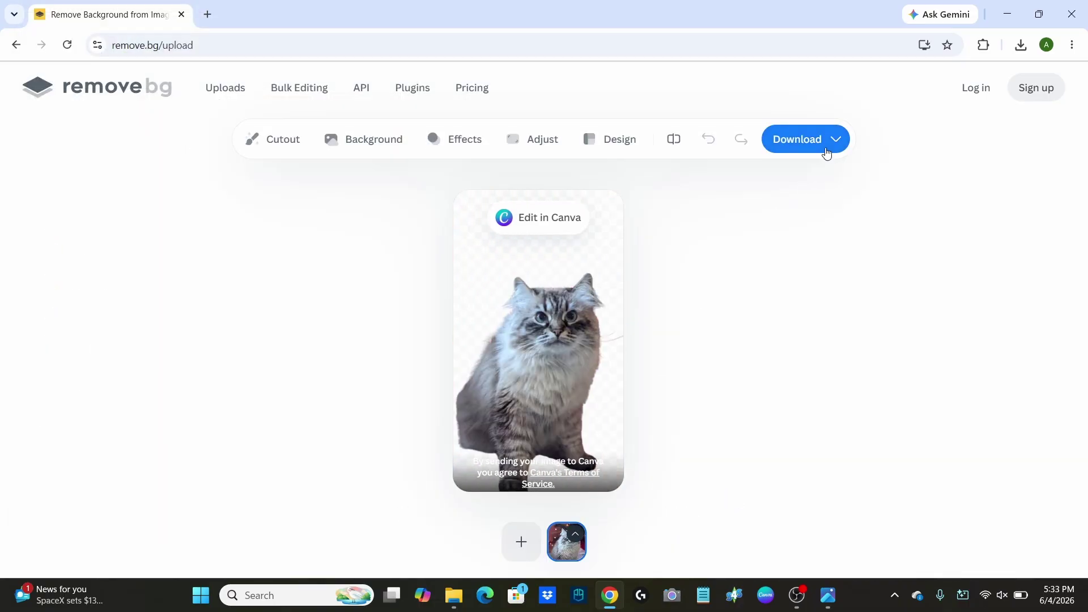
left_click(828, 149)
left_click(800, 182)
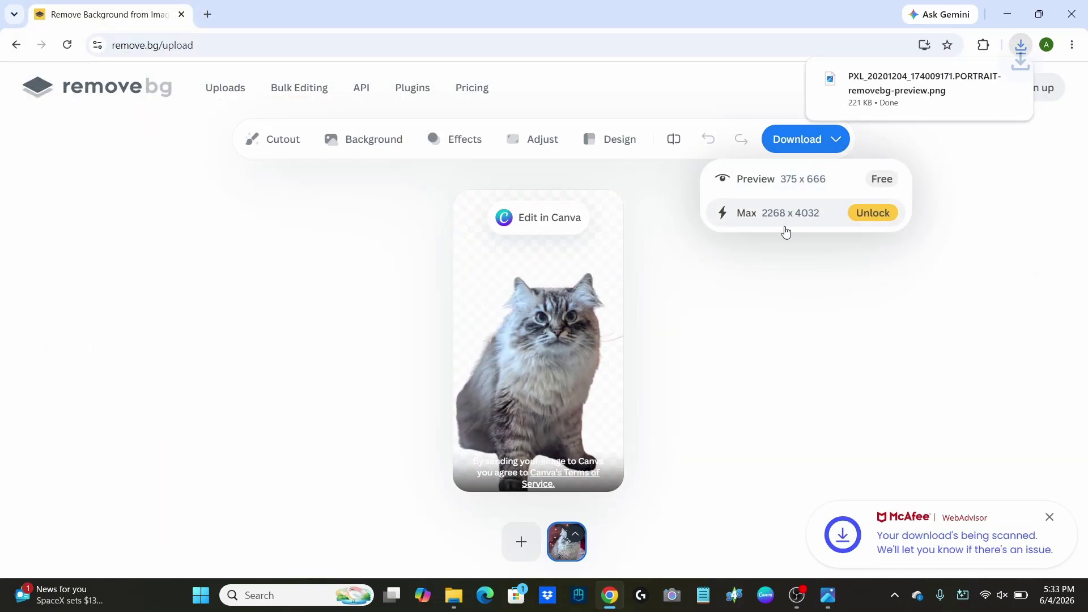
Step: Transfer the downloaded removebg-preview PNG from Downloads into the Paralives Tatoos folder
left_click(984, 83)
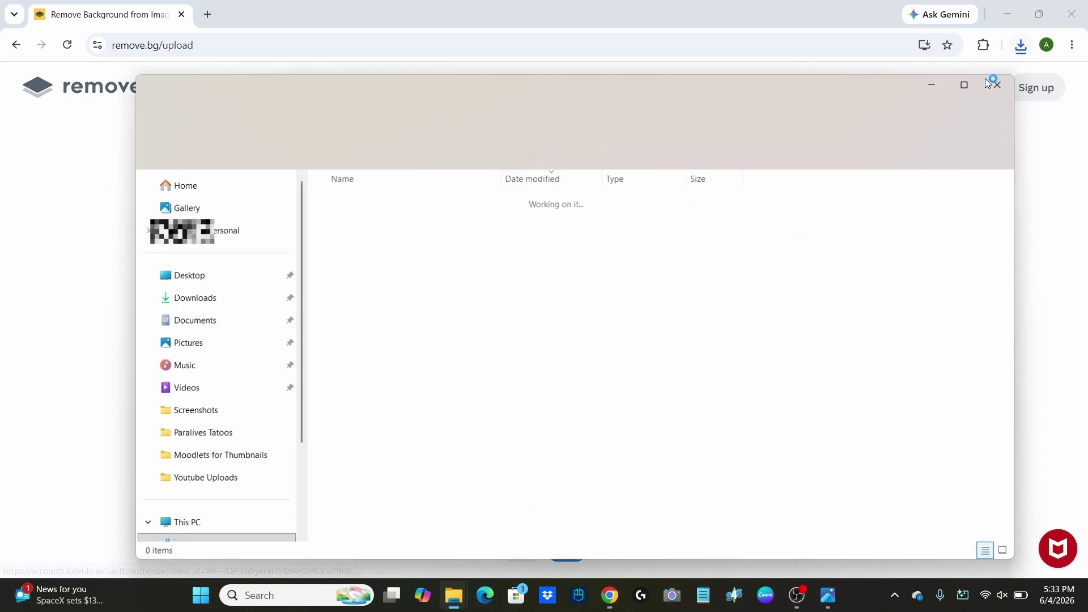
right_click(401, 224)
left_click(426, 33)
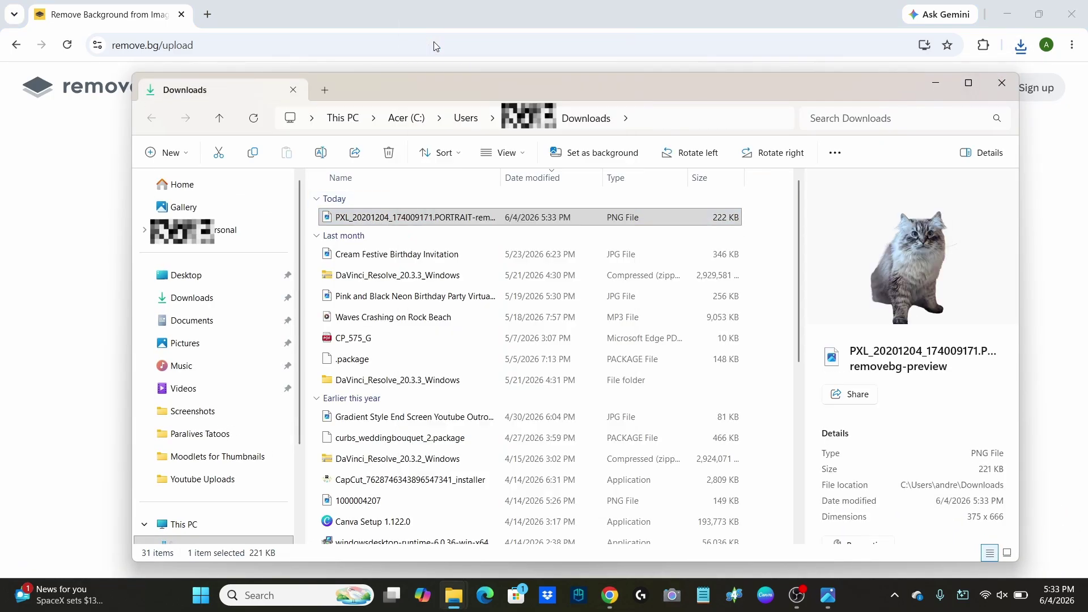
left_click(200, 433)
scroll(700, 481, "down", 2)
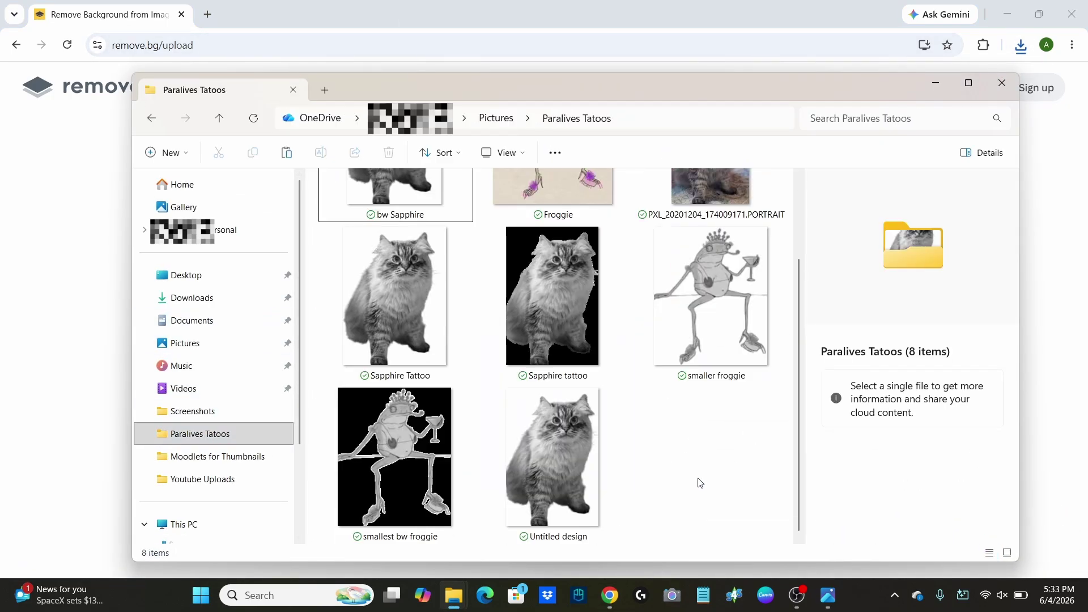
right_click(699, 481)
left_click(722, 499)
left_click(709, 324)
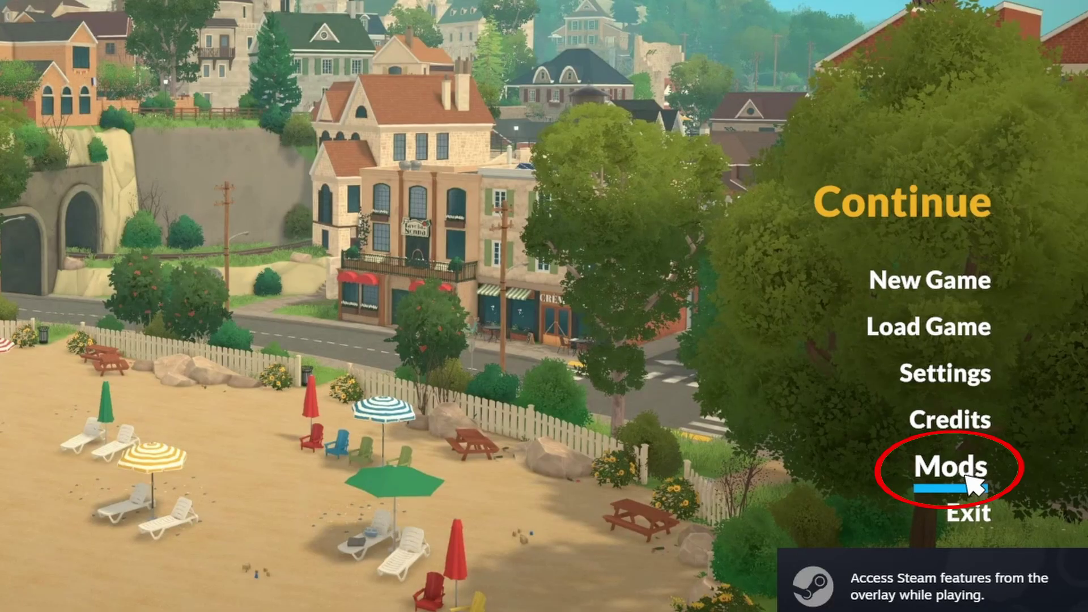
Step: In Paralives, create a new mod named "Sapphire Tat"
left_click(969, 479)
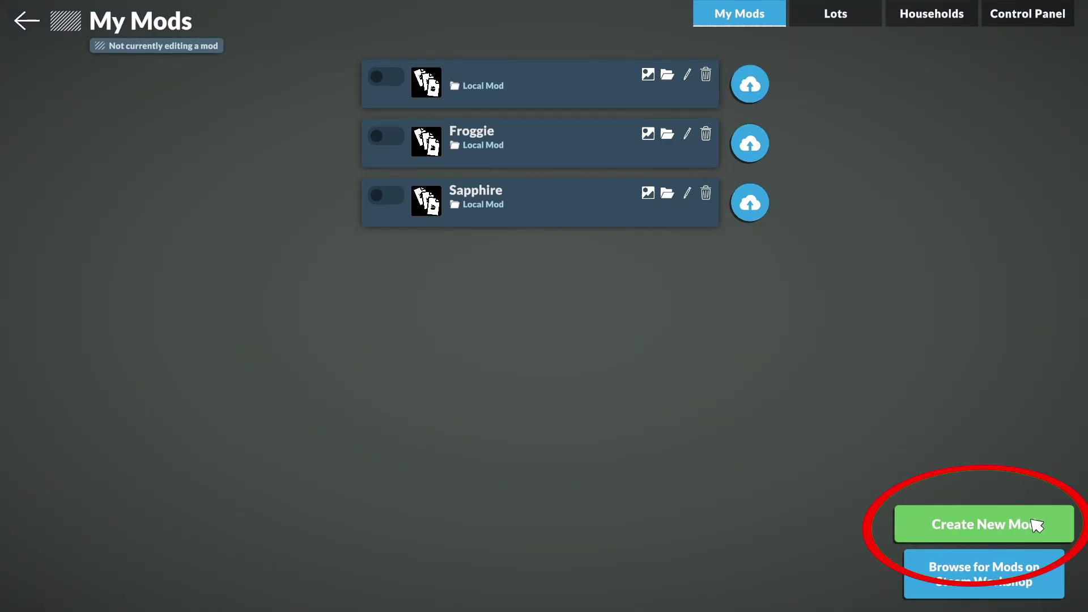
left_click(1036, 526)
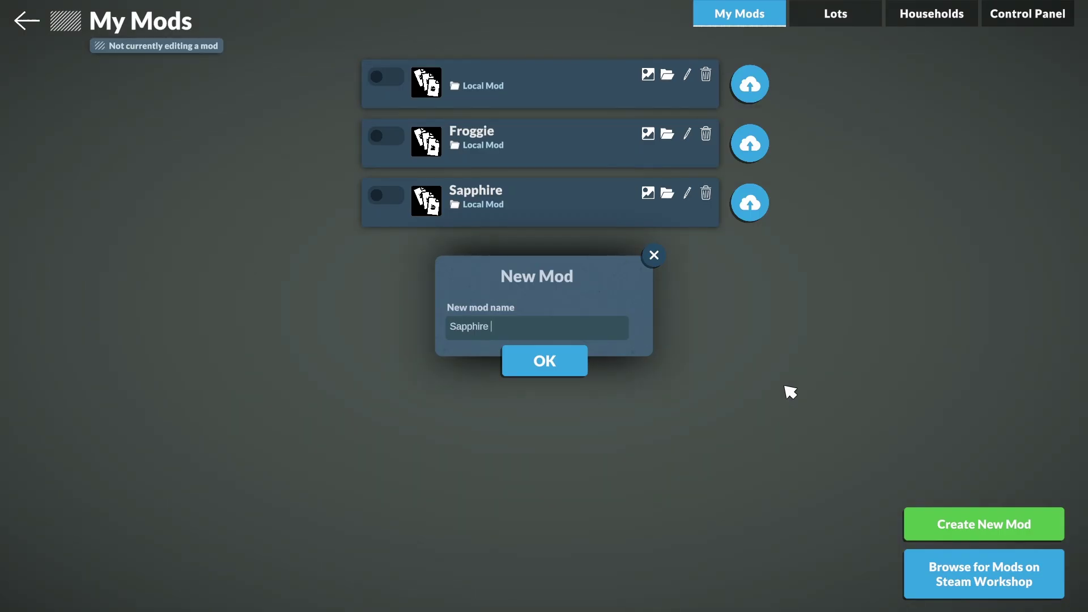
left_click(526, 366)
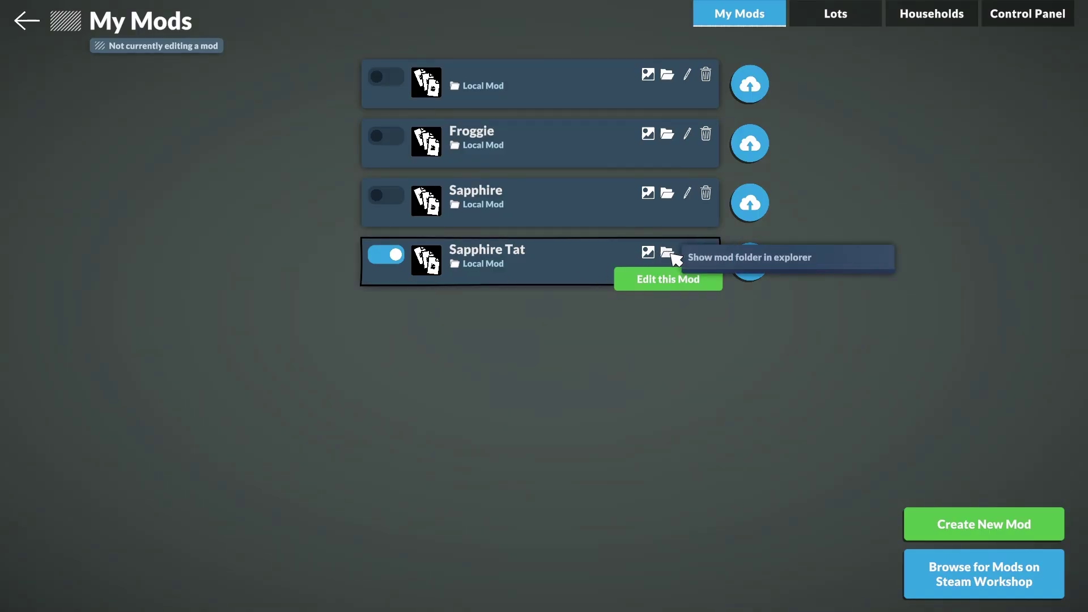
Step: Put the black-and-white Sapphire tattoo PNG from Paralives Tatoos into the Sapphire Tat mod's folder and close the folder windows
left_click(667, 254)
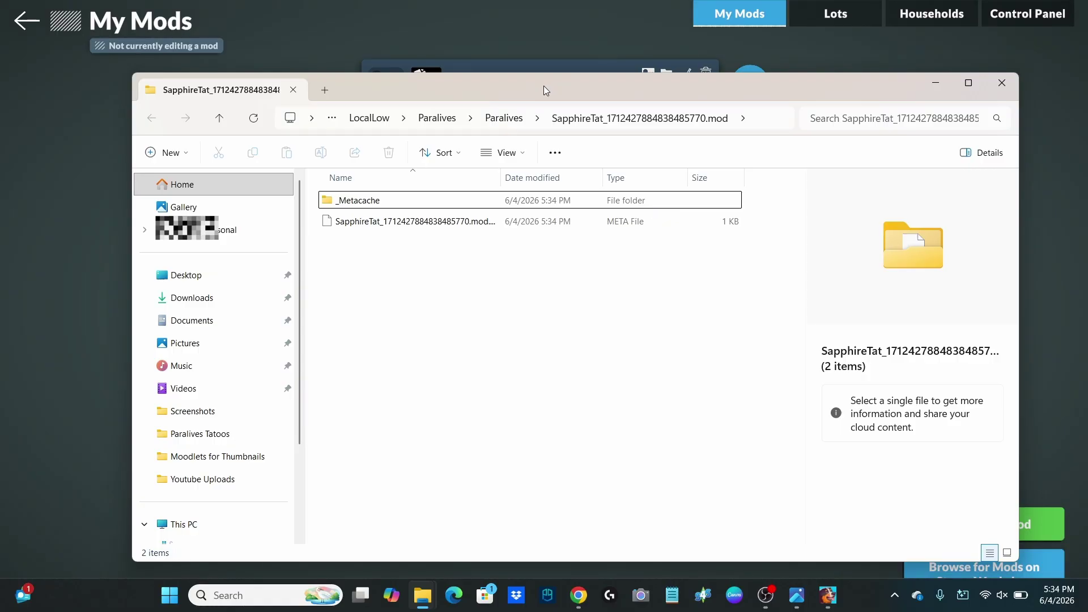
left_click_drag(543, 86, 462, 74)
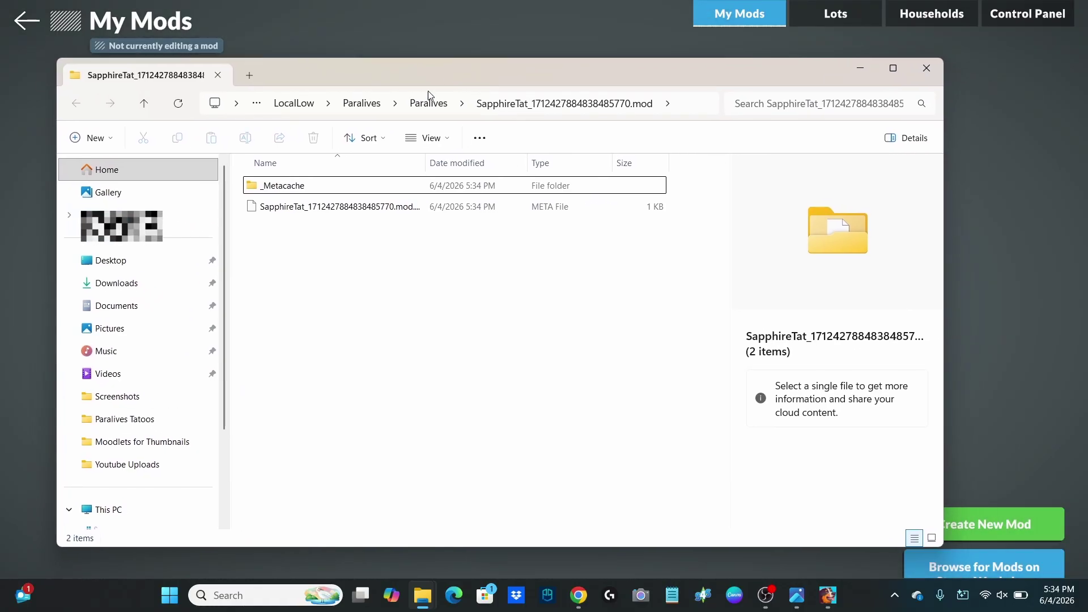
mouse_move(422, 594)
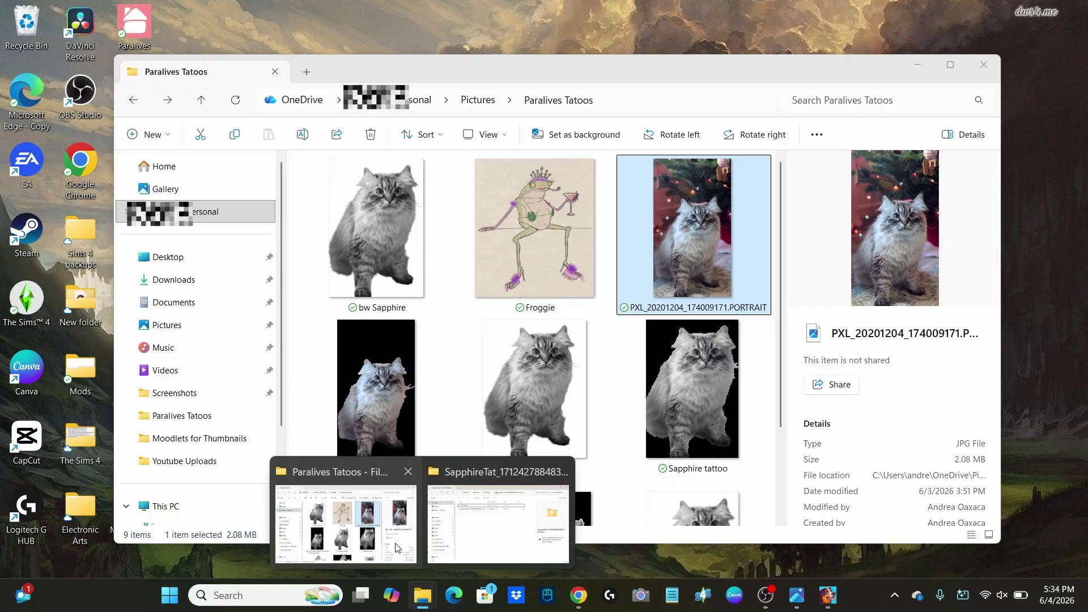
left_click(403, 554)
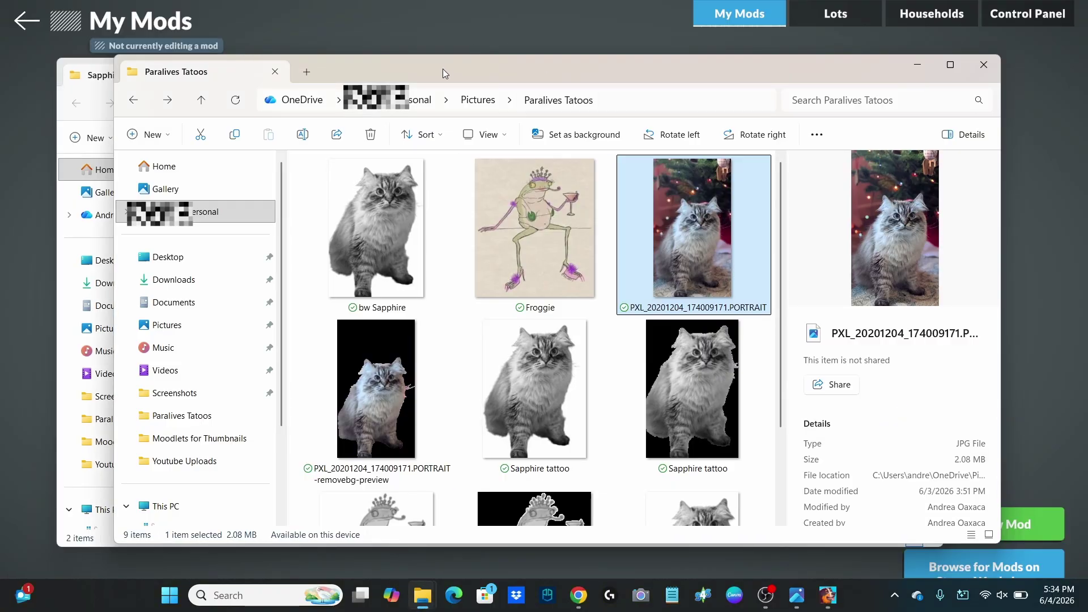
left_click_drag(443, 69, 772, 63)
left_click(1049, 379)
left_click_drag(1049, 380, 338, 316)
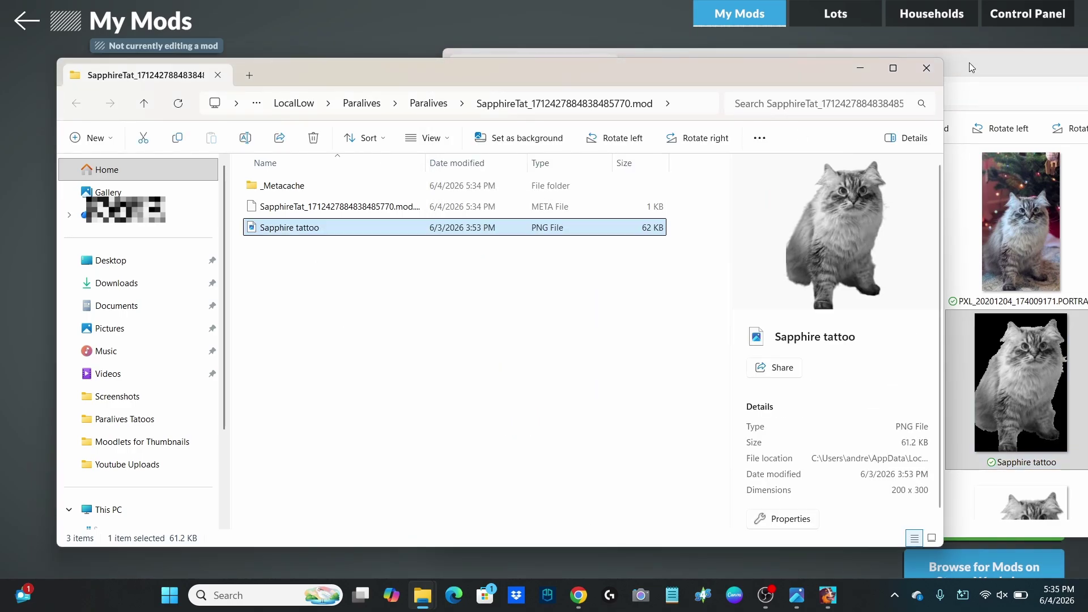
left_click(926, 68)
left_click(976, 90)
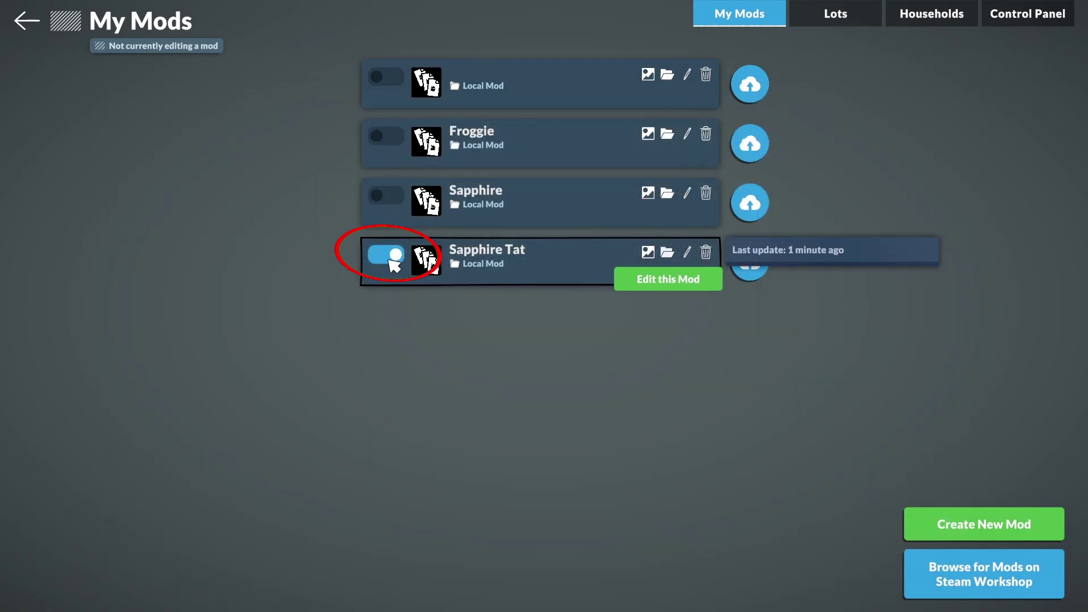
Step: Toggle the Sapphire Tat mod off and back on, and start editing it
left_click(386, 257)
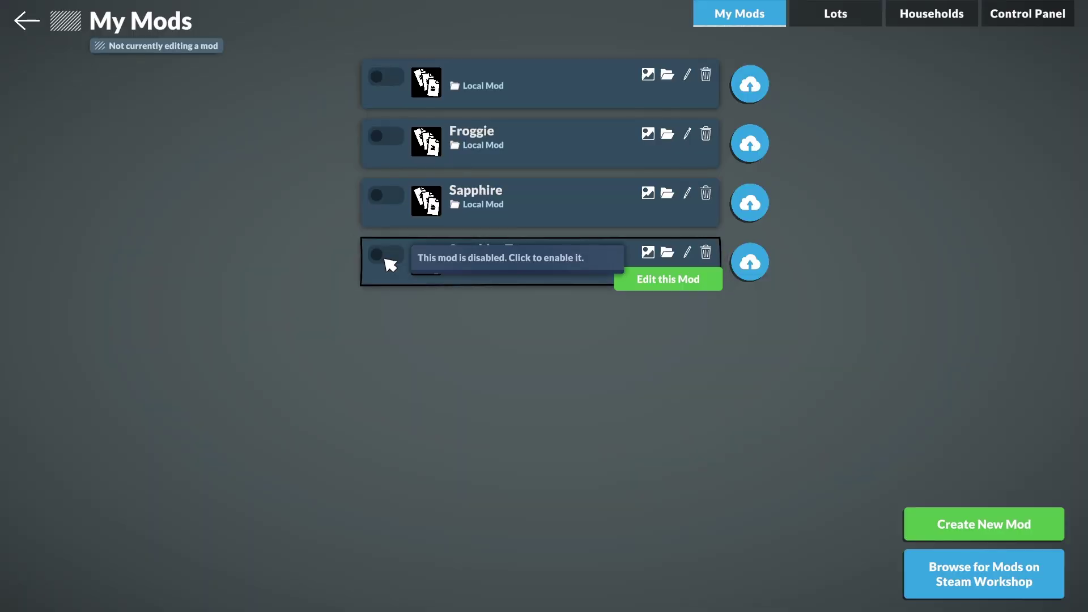
left_click(387, 258)
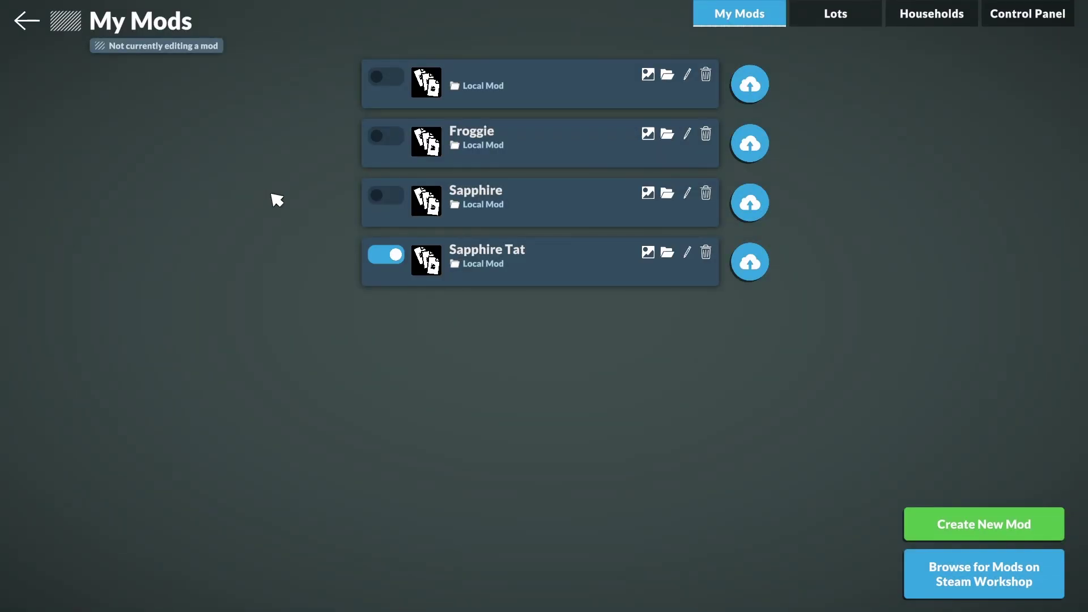
mouse_move(680, 282)
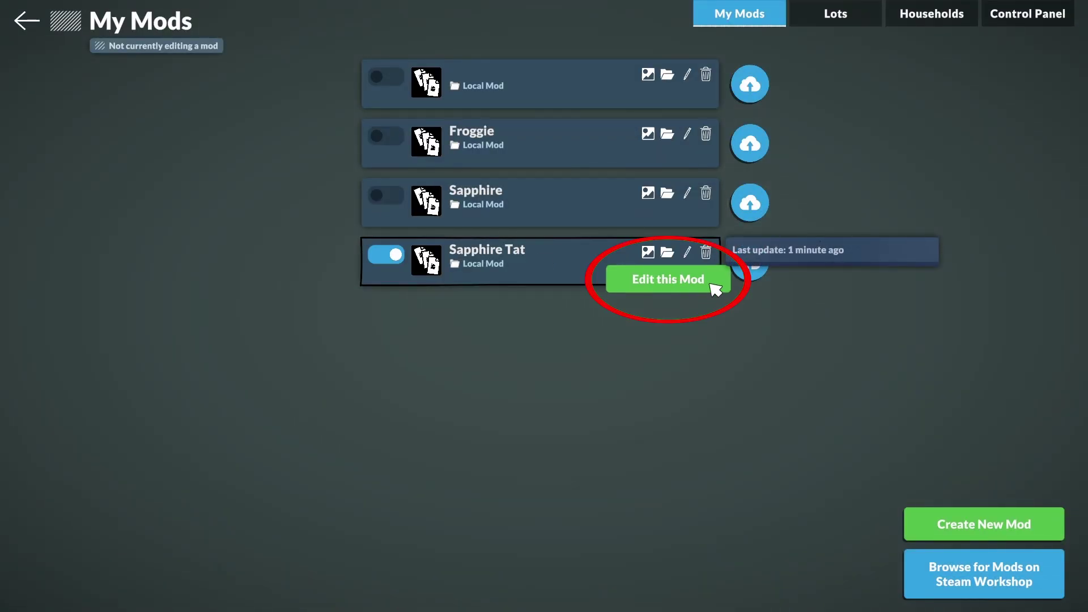
left_click(712, 285)
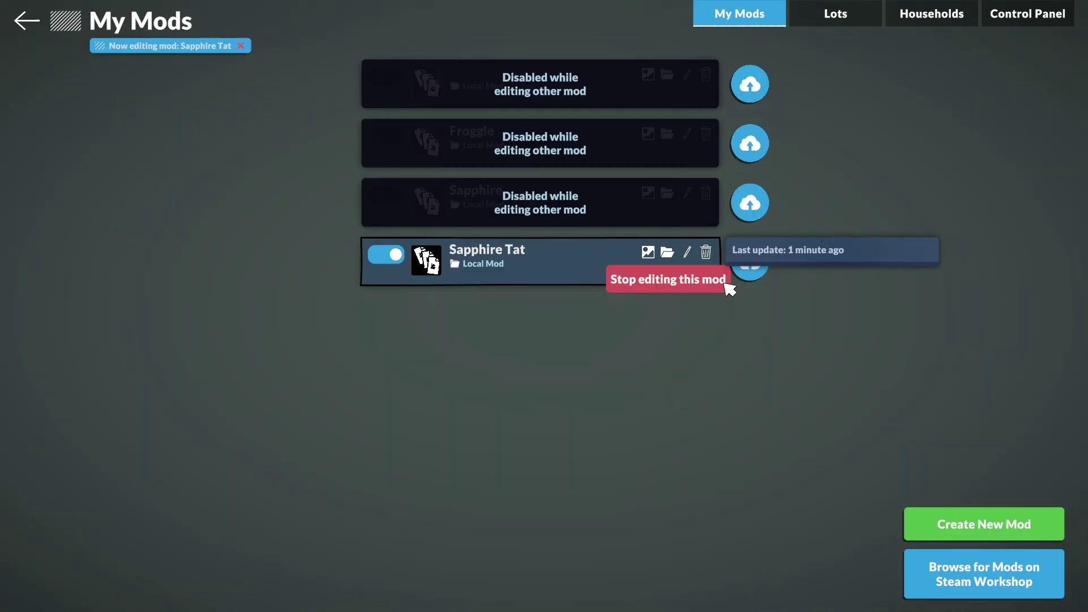
Step: Open the Characters Equipment settings in the Control Panel for the Sapphire Tat mod
left_click(1045, 17)
scroll(767, 281, "down", 4)
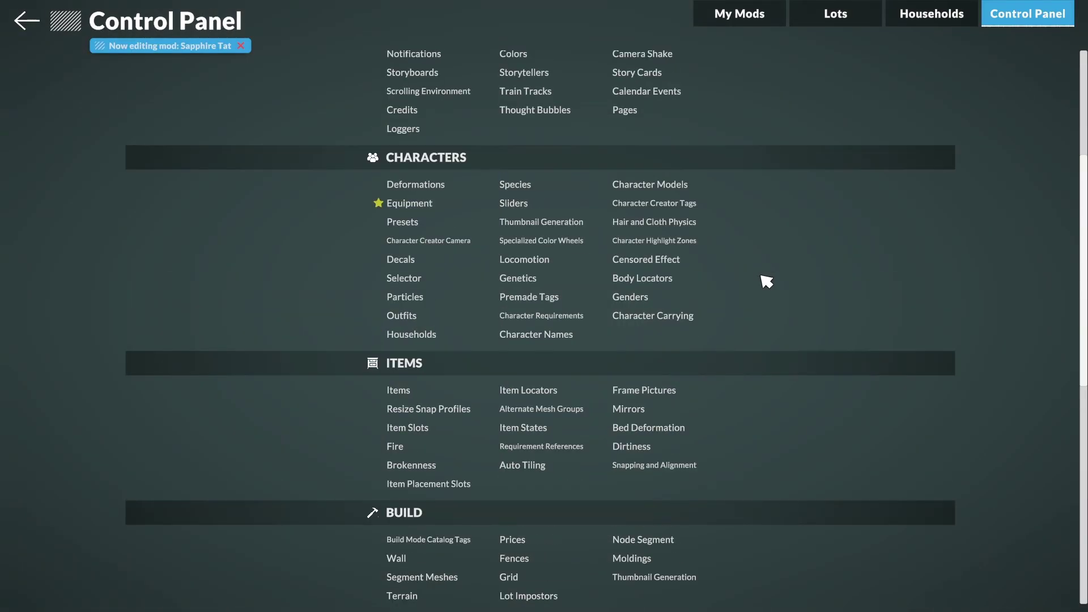
scroll(767, 282, "down", 8)
scroll(766, 281, "up", 12)
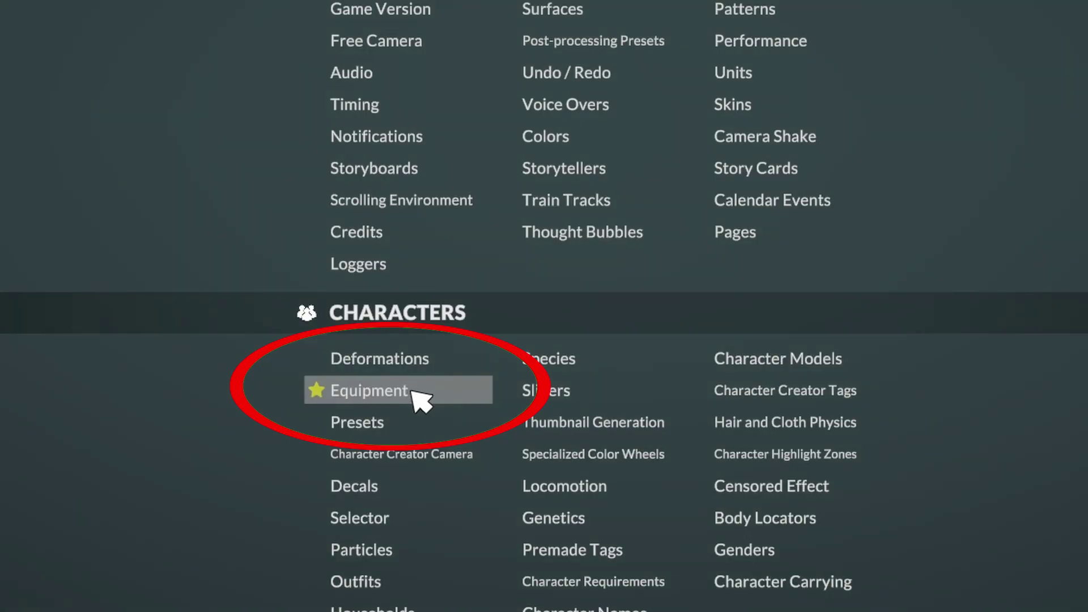
left_click(413, 391)
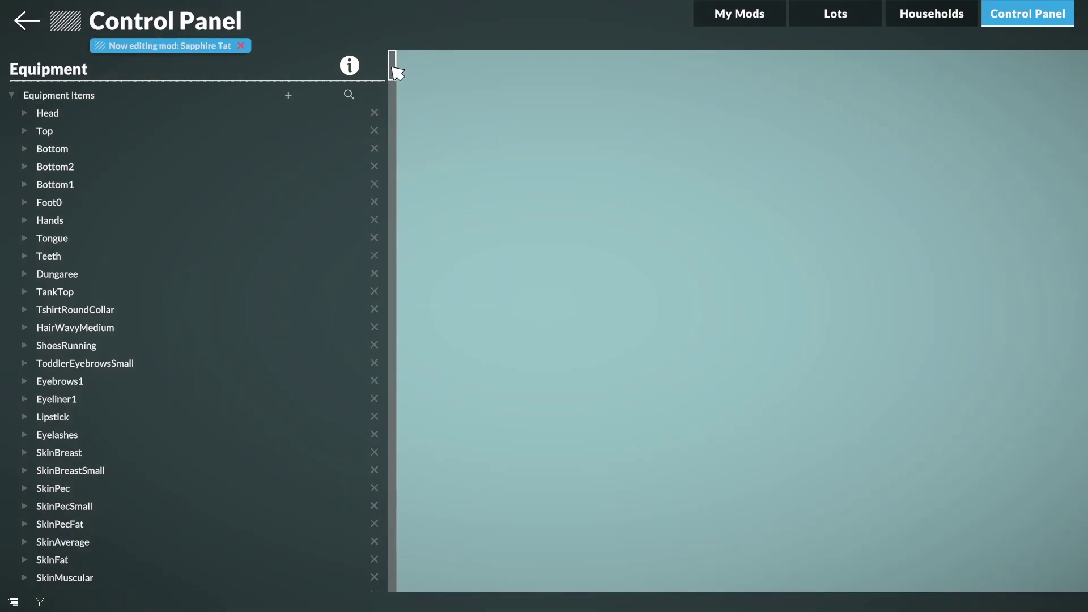
Step: Add a new entry to Equipment Items, name it "Sapphire tat" and set its character model to HumanAdult
left_click_drag(508, 89, 509, 178)
left_click_drag(390, 138, 388, 574)
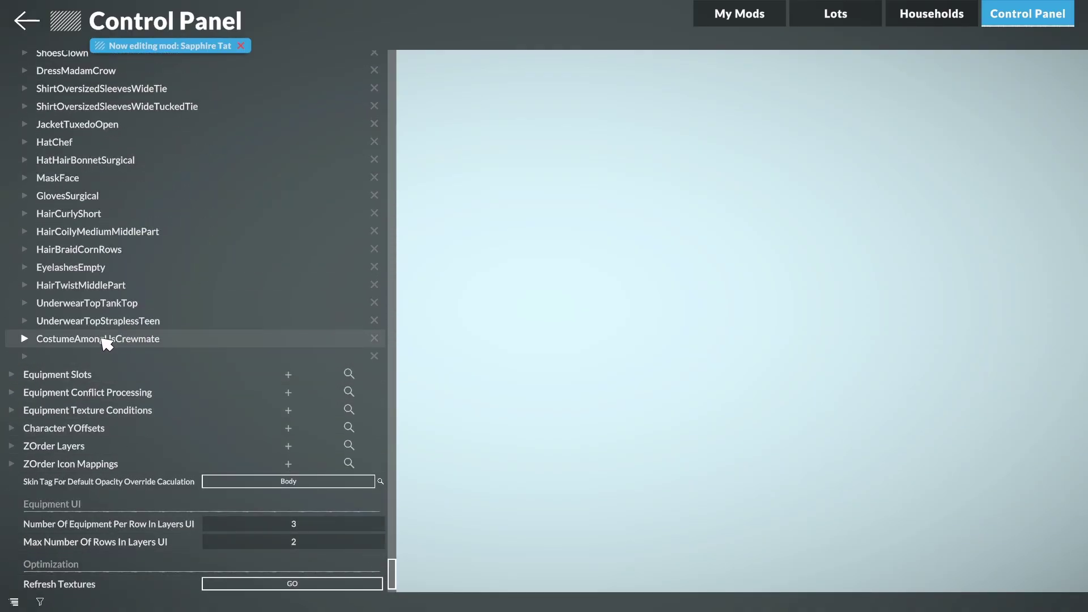
left_click(32, 357)
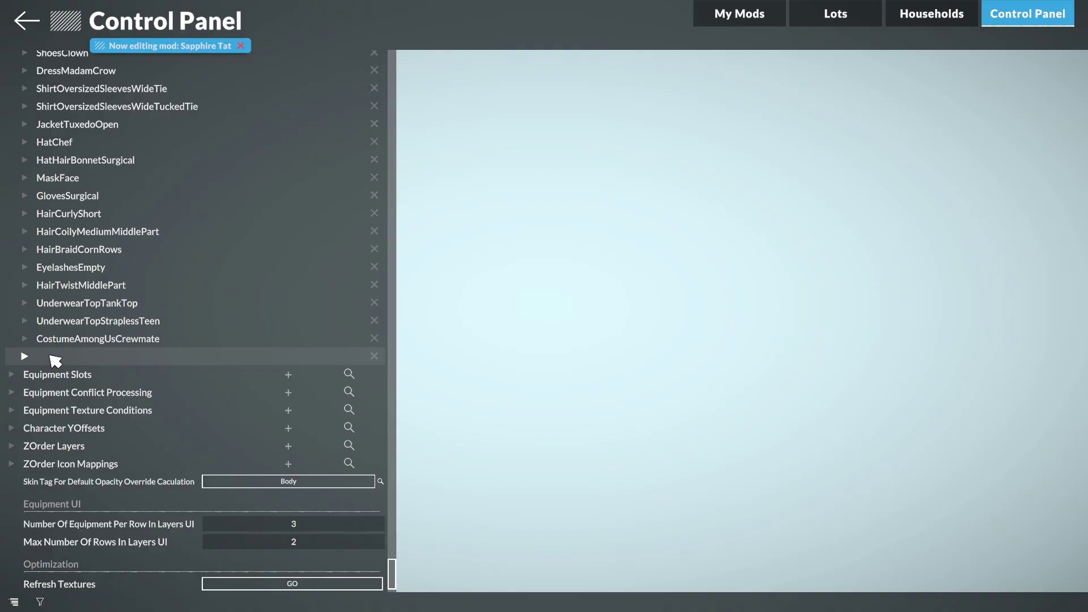
left_click(55, 360)
left_click(321, 391)
type("Sa")
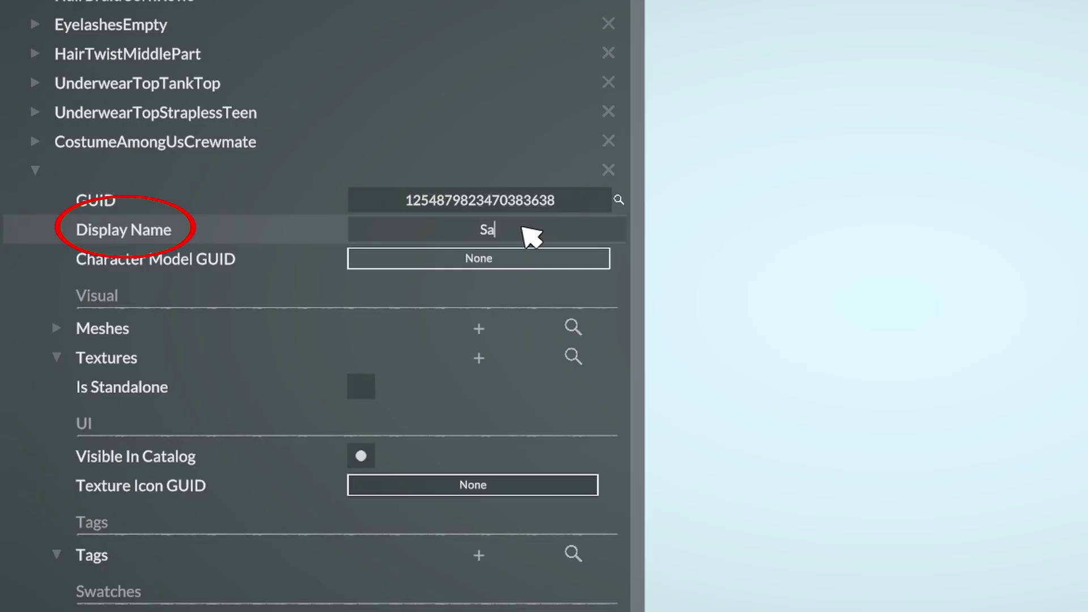
type("pphire tat")
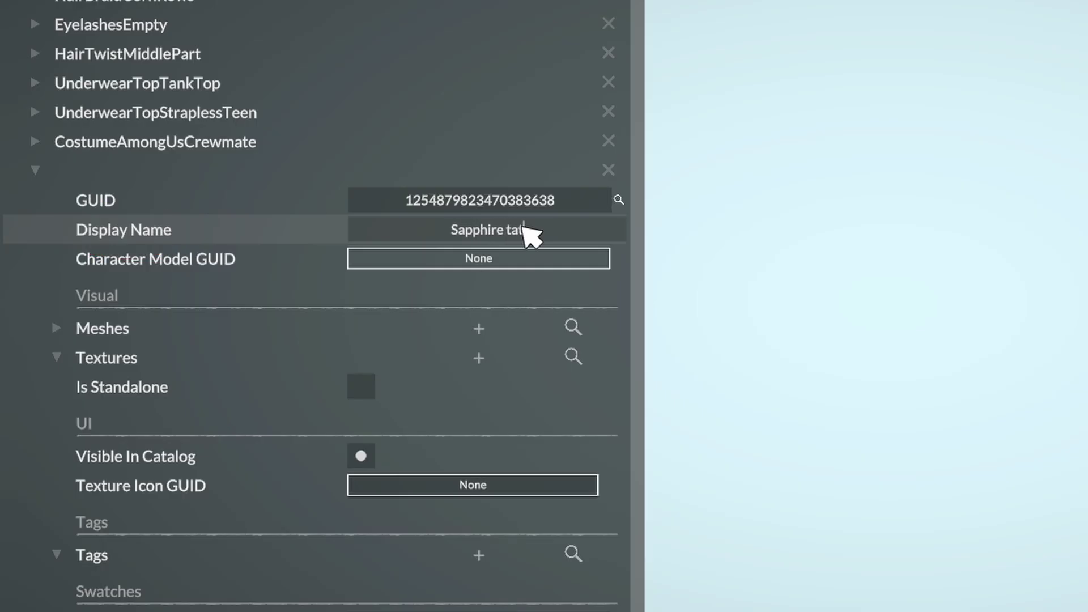
left_click(536, 258)
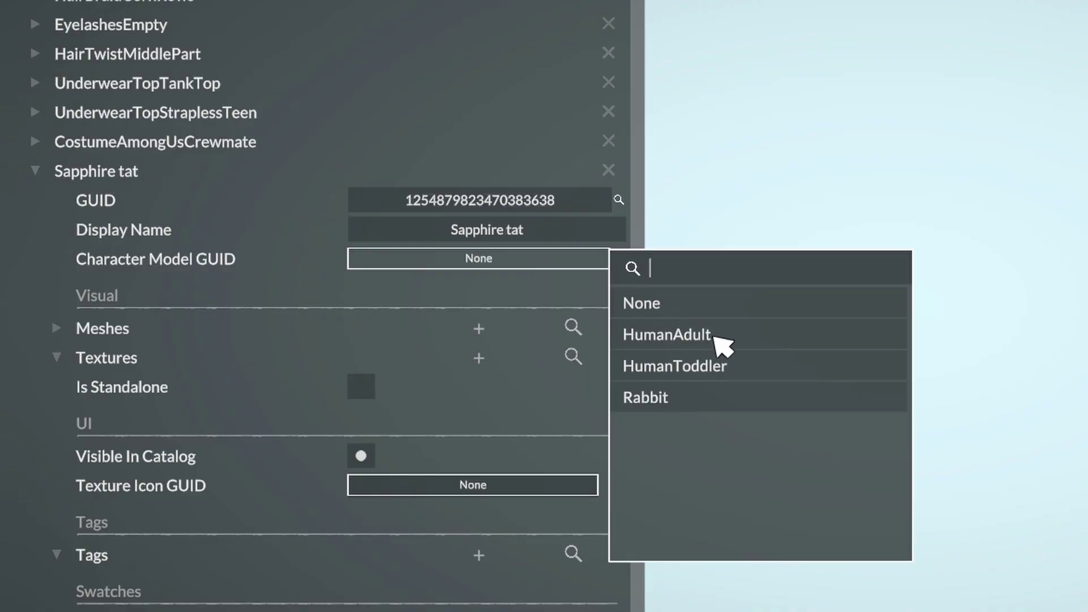
left_click(715, 336)
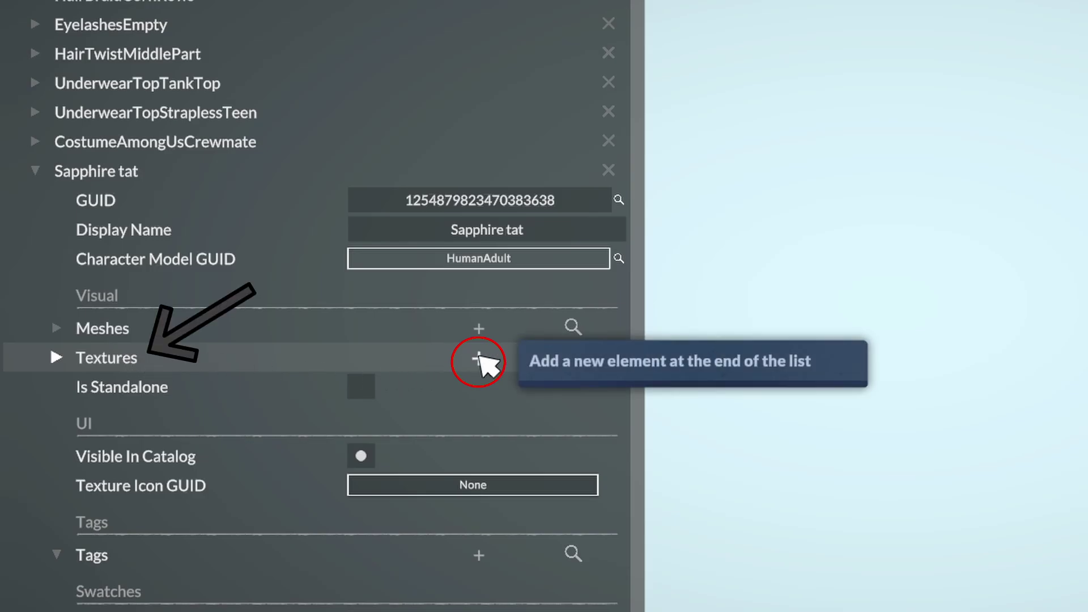
Step: Add a texture entry to the Sapphire tat item and assign the Sapphire tattoo image as its texture
left_click(161, 364)
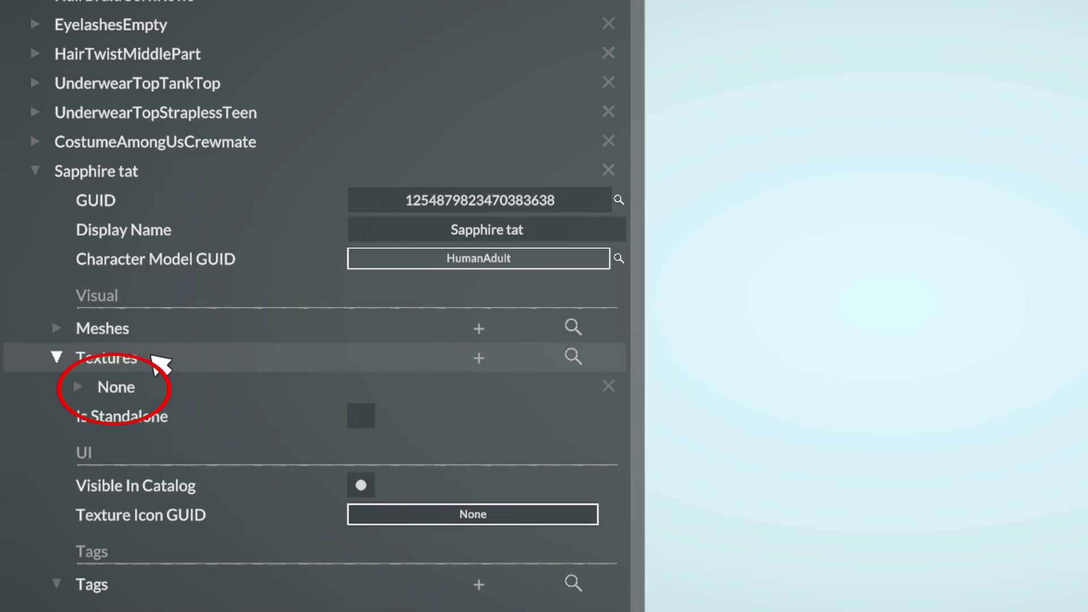
left_click(141, 390)
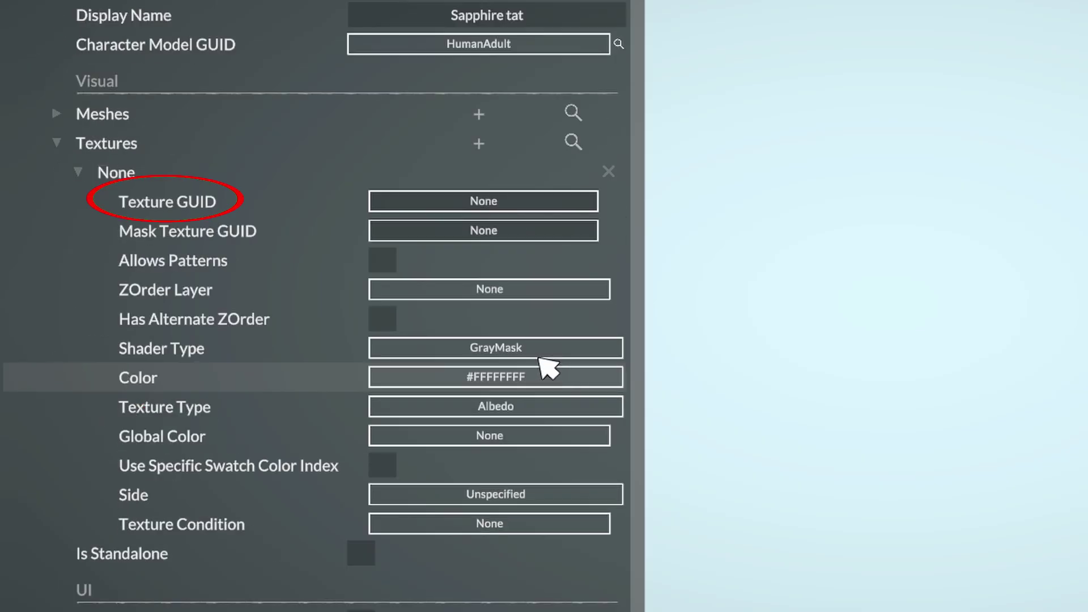
left_click(542, 210)
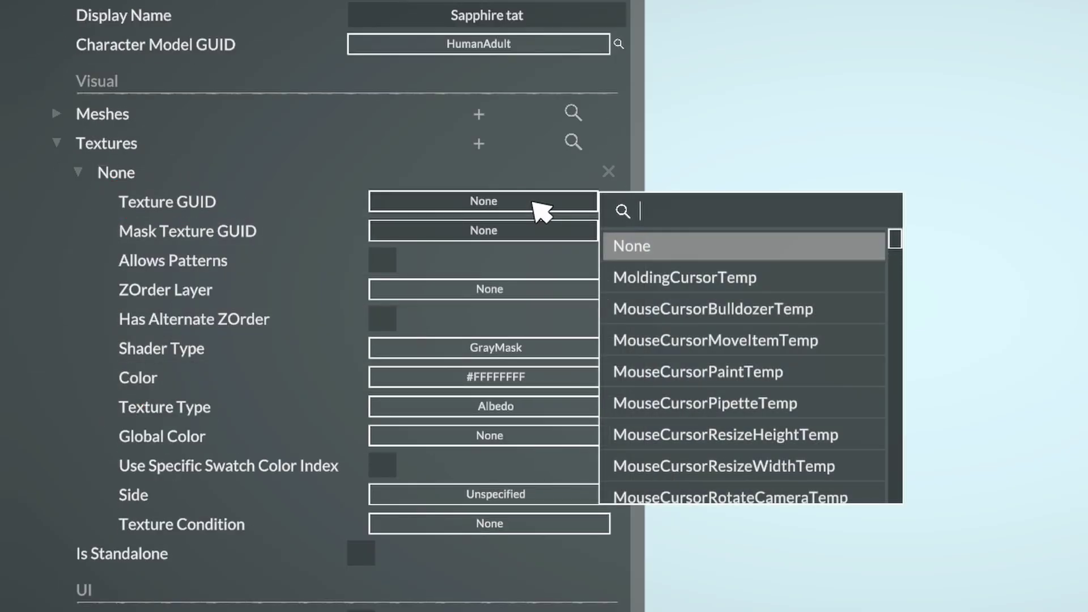
type("sapp")
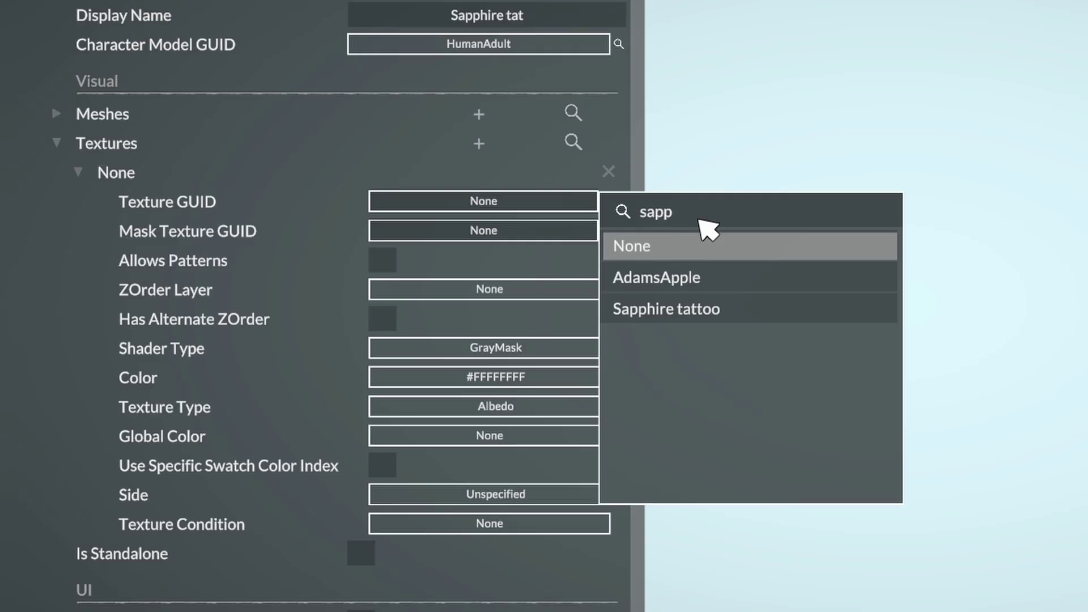
left_click(711, 313)
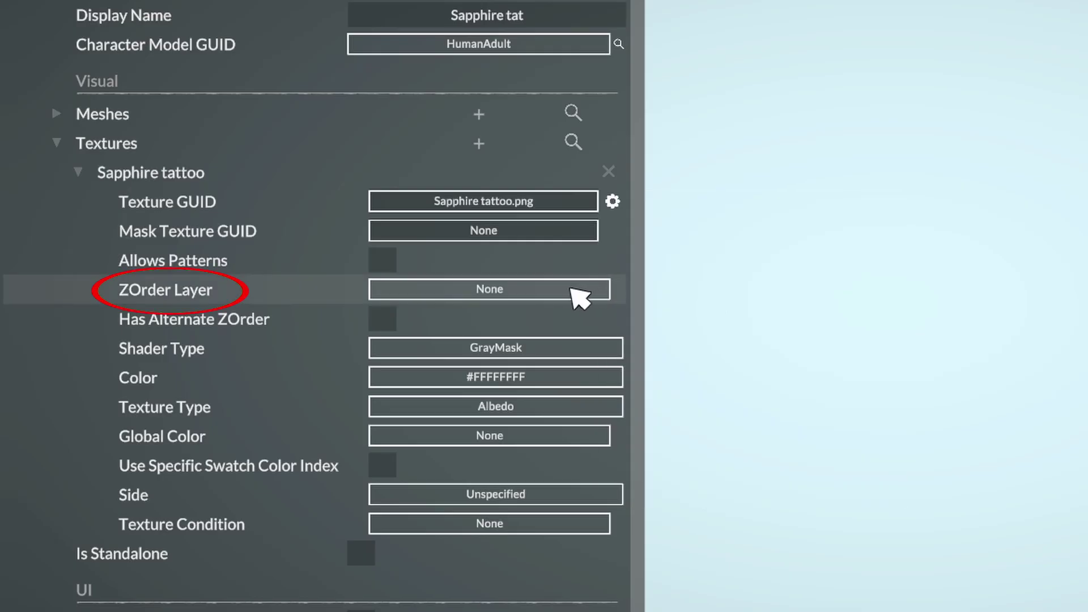
Step: Set the Sapphire tattoo texture's ZOrder layer to Tattoos and its shader type to NonRecolorable
left_click(579, 296)
type("tat")
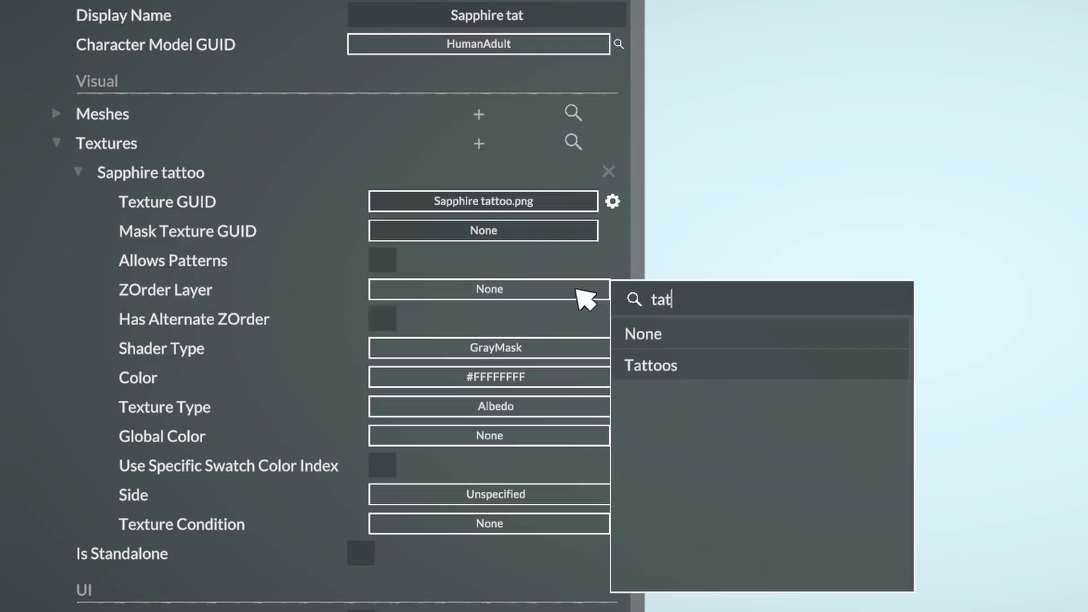
left_click(673, 372)
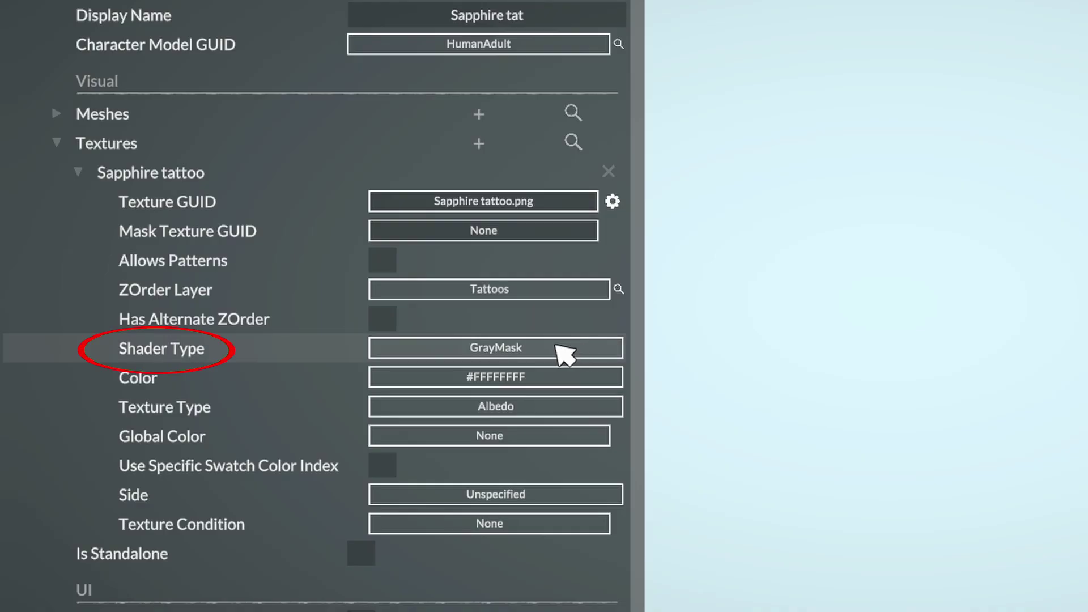
left_click(561, 352)
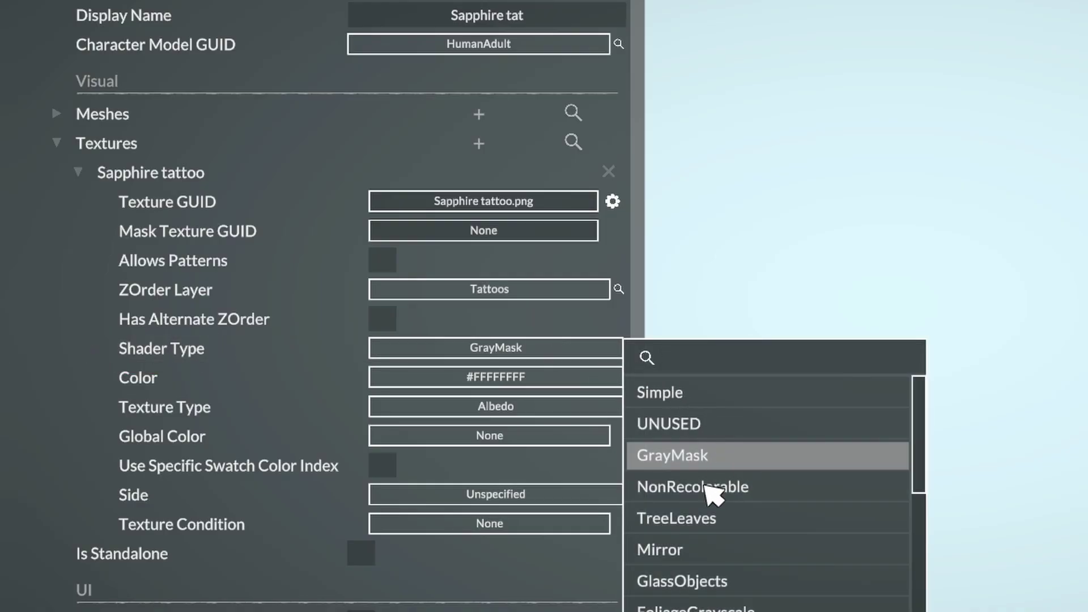
left_click(720, 498)
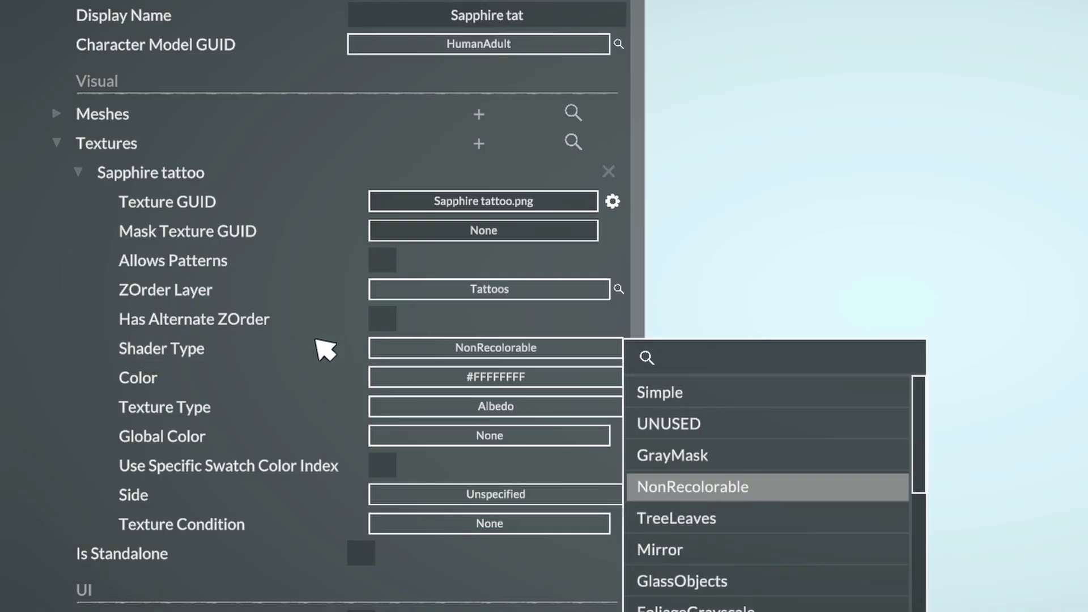
left_click(315, 340)
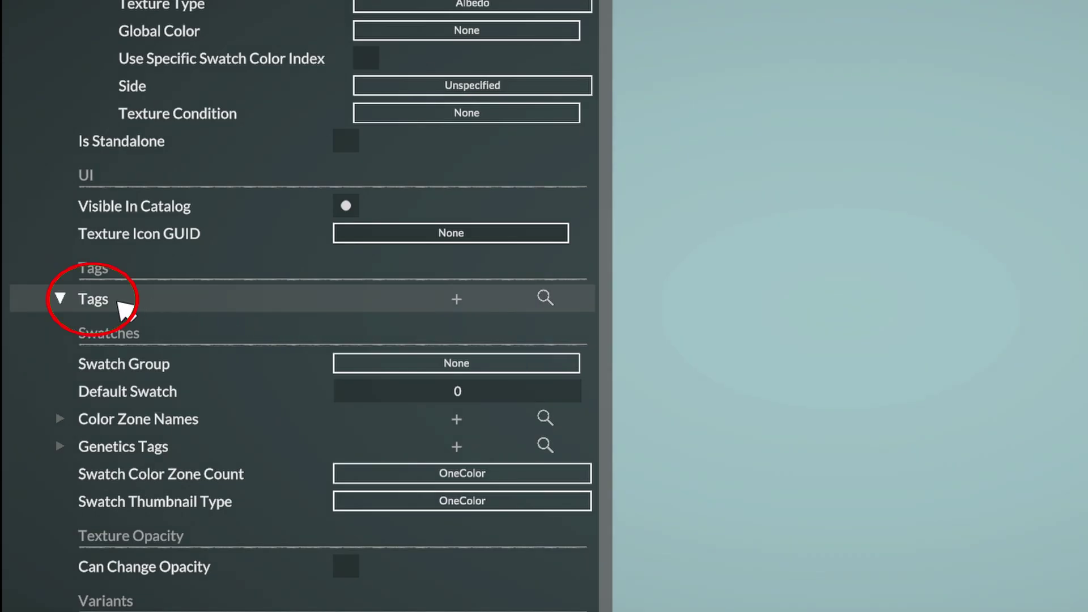
Step: Add a tag entry to the Sapphire tat item and set its value to Tattoos
mouse_move(122, 309)
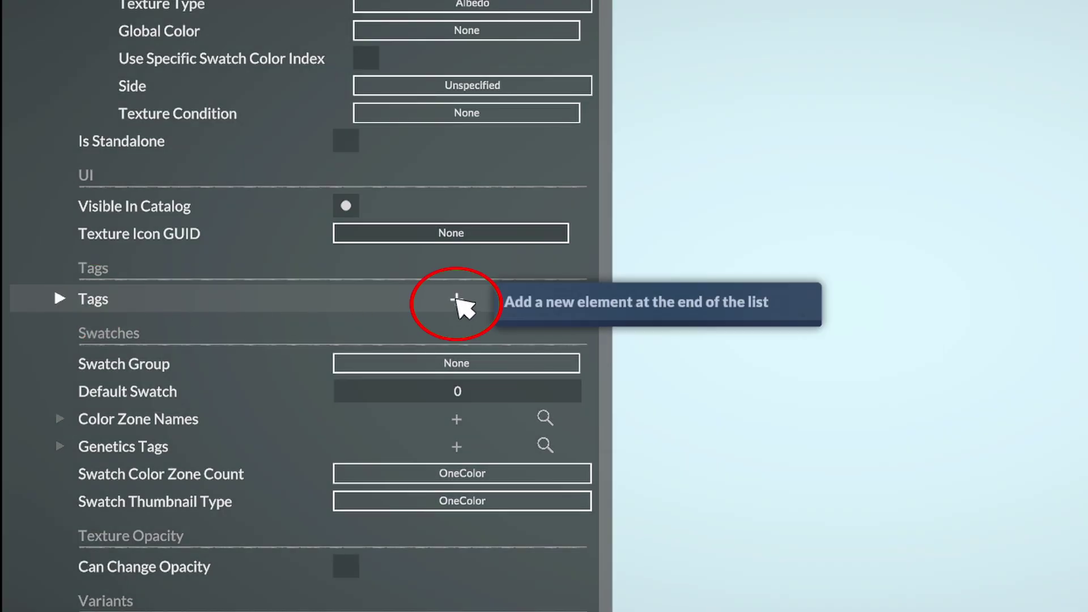
left_click(457, 300)
left_click(114, 299)
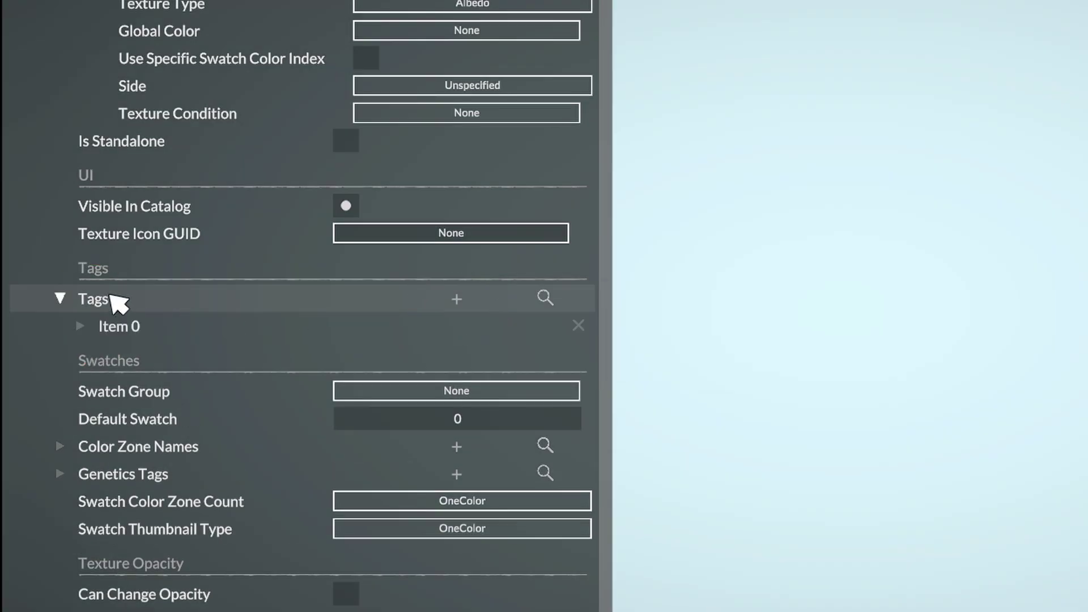
left_click(136, 331)
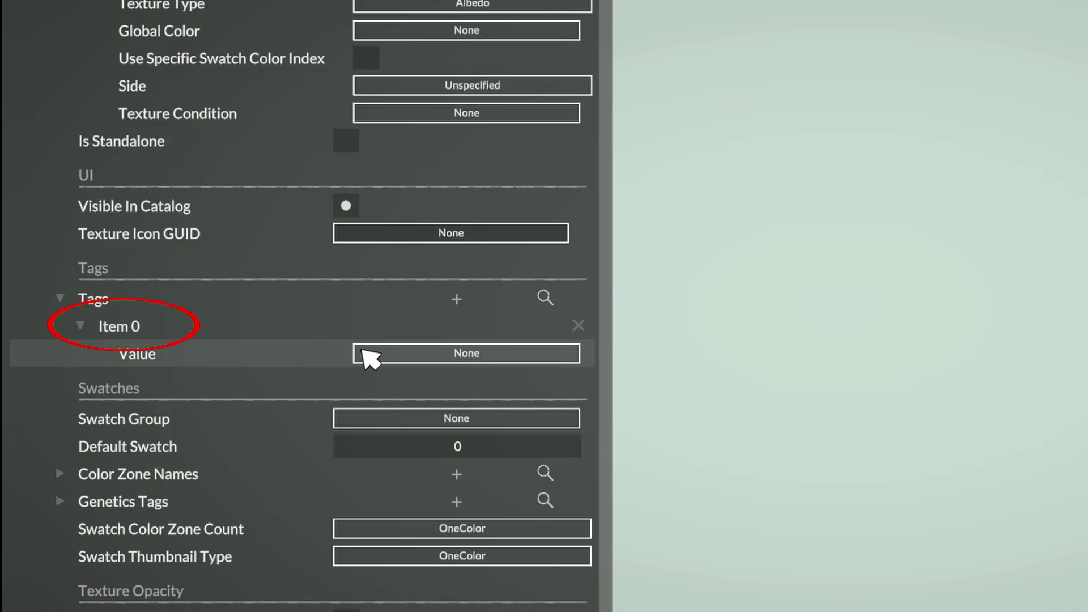
left_click(395, 354)
type("tat")
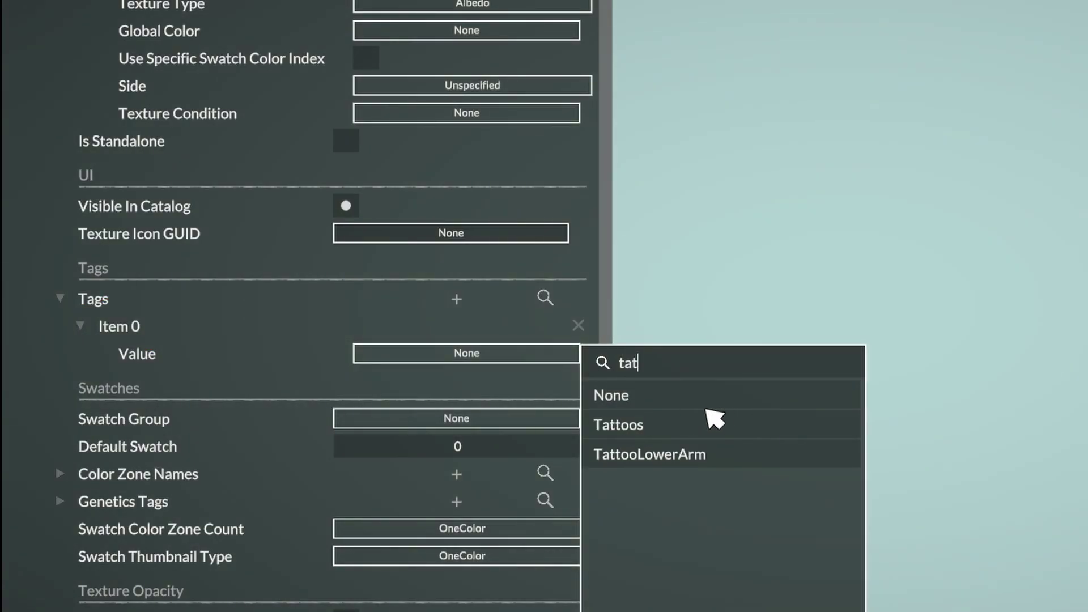
left_click(631, 434)
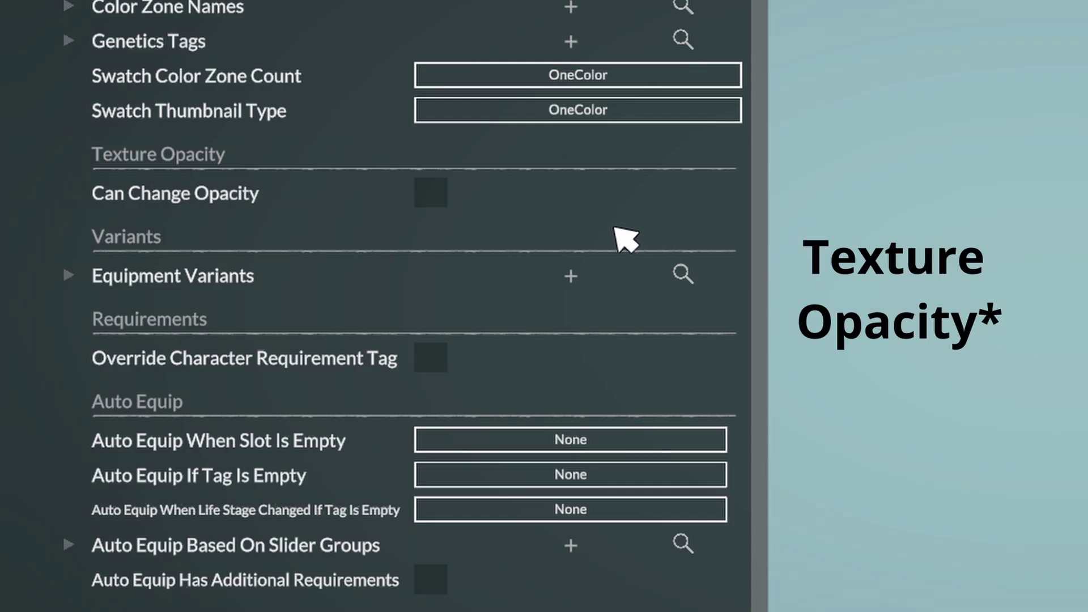
Step: Allow the item's opacity to be changed and set the default opacity to 0.8
left_click(434, 194)
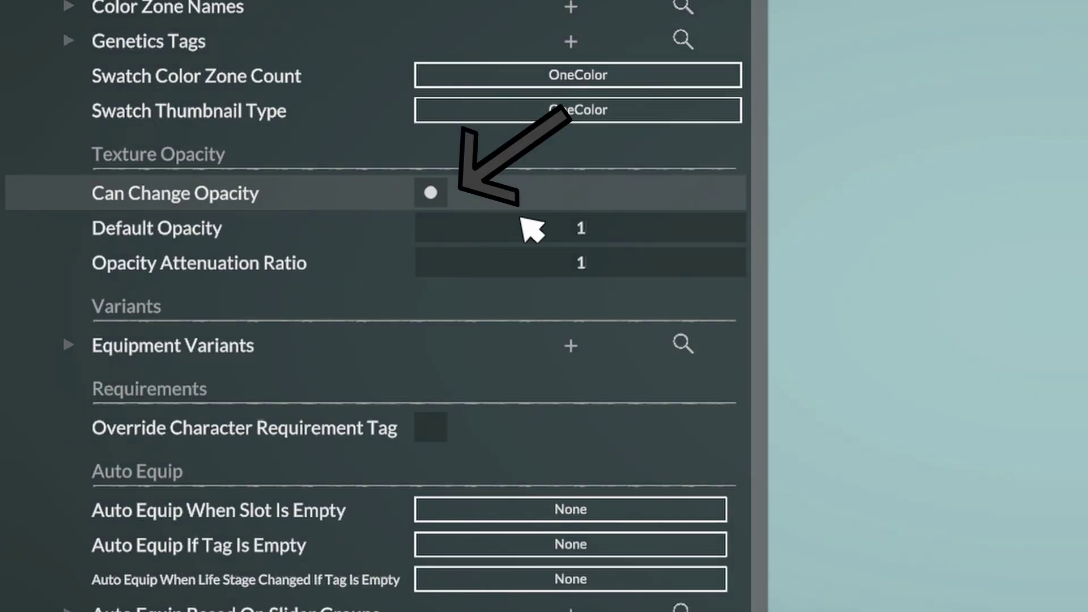
left_click(589, 230)
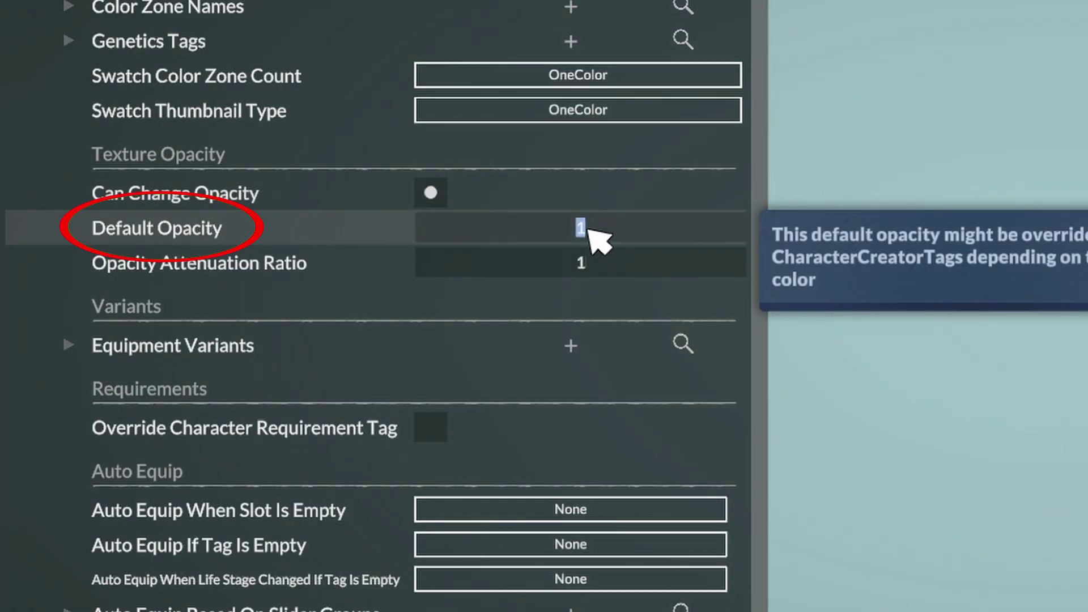
type("0")
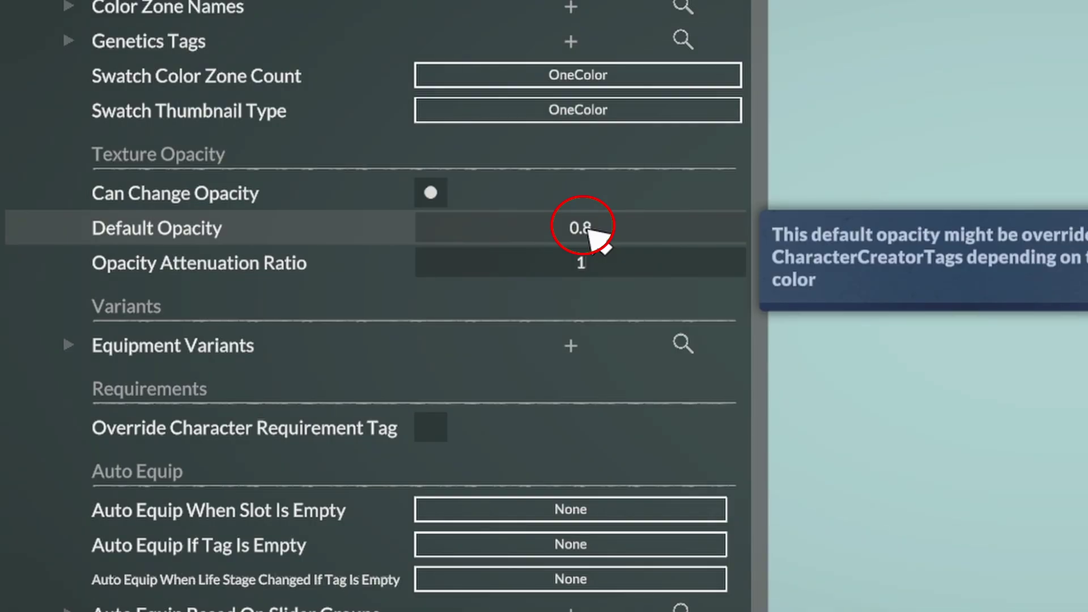
type(".8")
Step: Mark the Sapphire tat item as a decal and add two entries to its decal section data
scroll(624, 417, "down", 5)
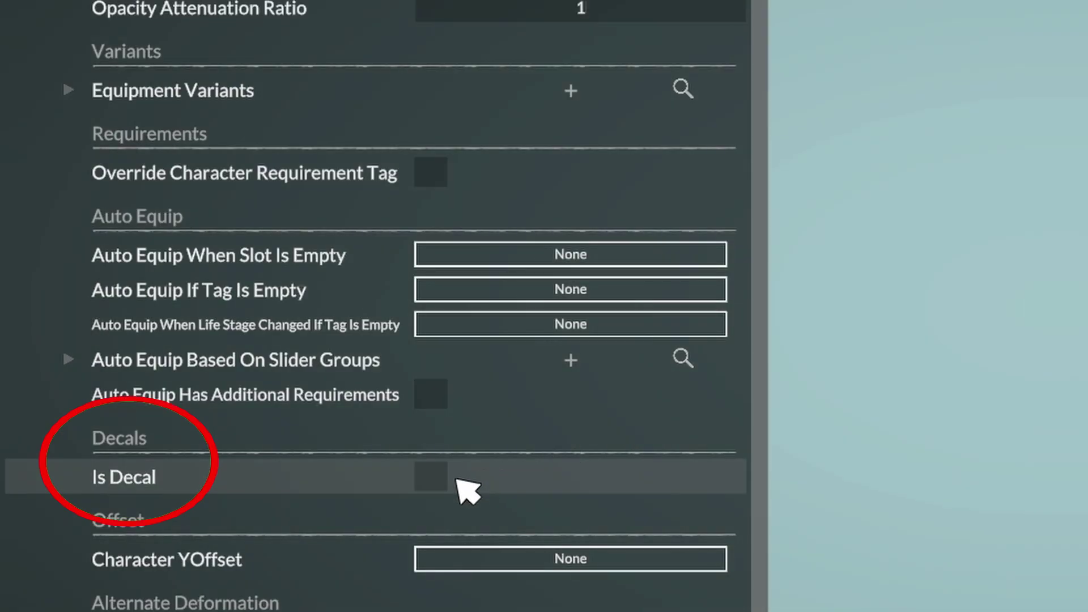
left_click(438, 478)
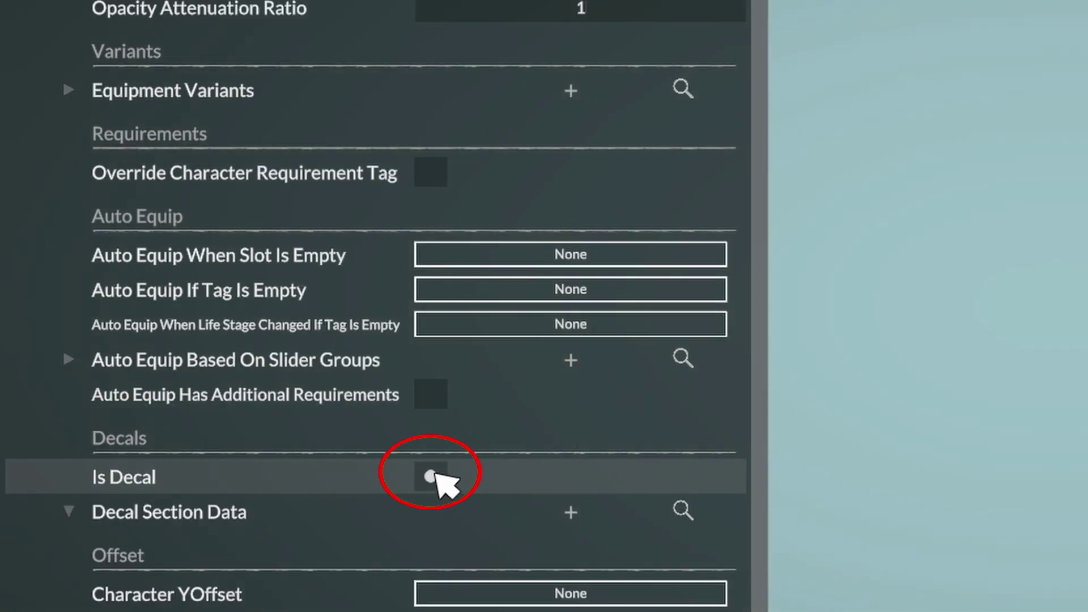
left_click(571, 513)
scroll(569, 294, "down", 5)
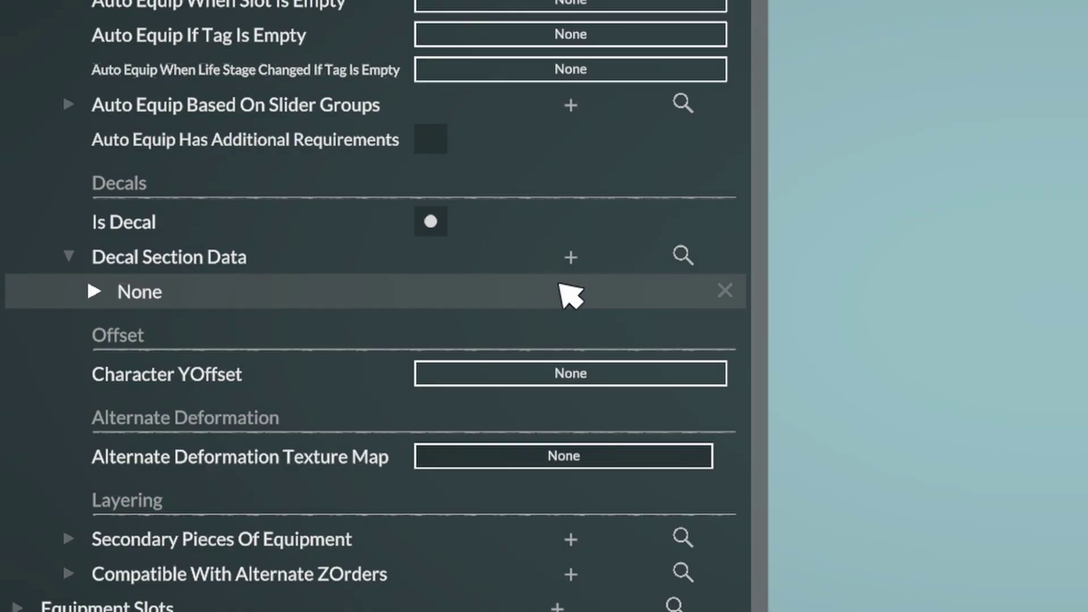
left_click(572, 257)
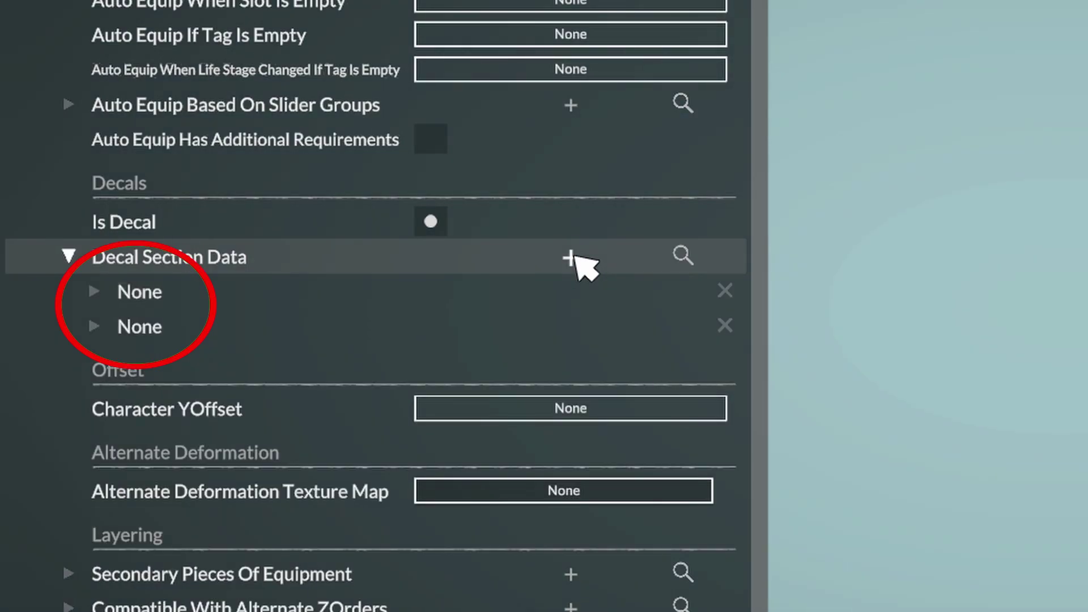
Step: Assign the first decal section entry to Right Arm and the second to Left Arm
left_click(203, 294)
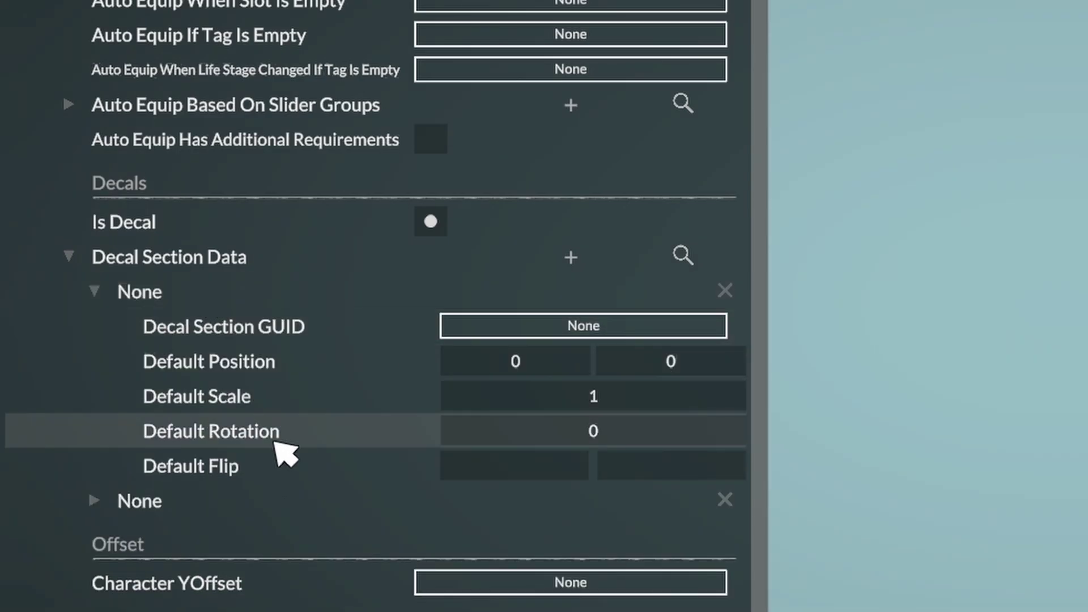
left_click(206, 504)
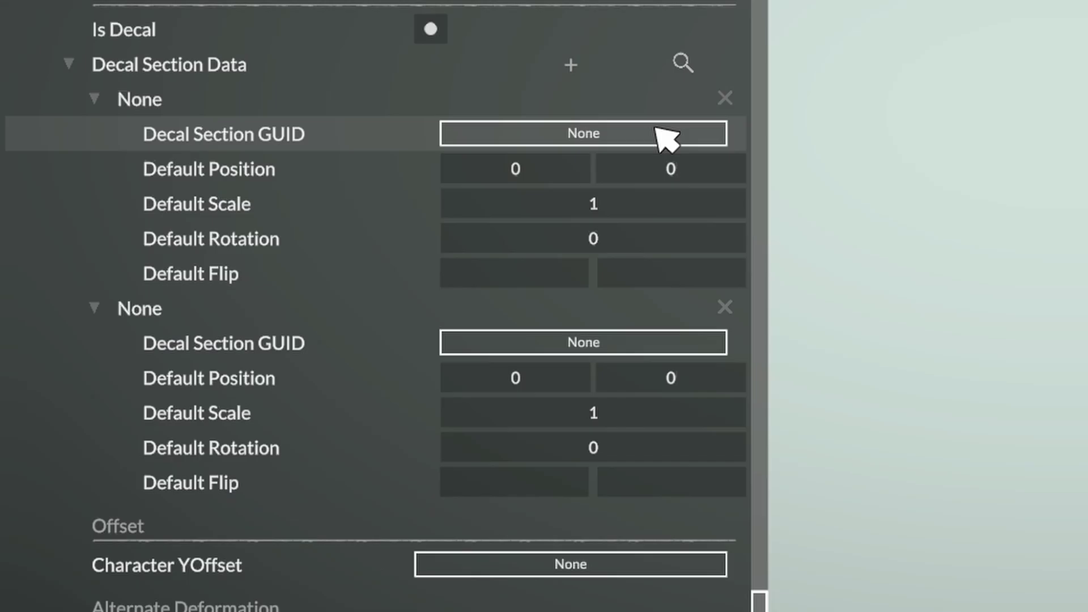
left_click(657, 128)
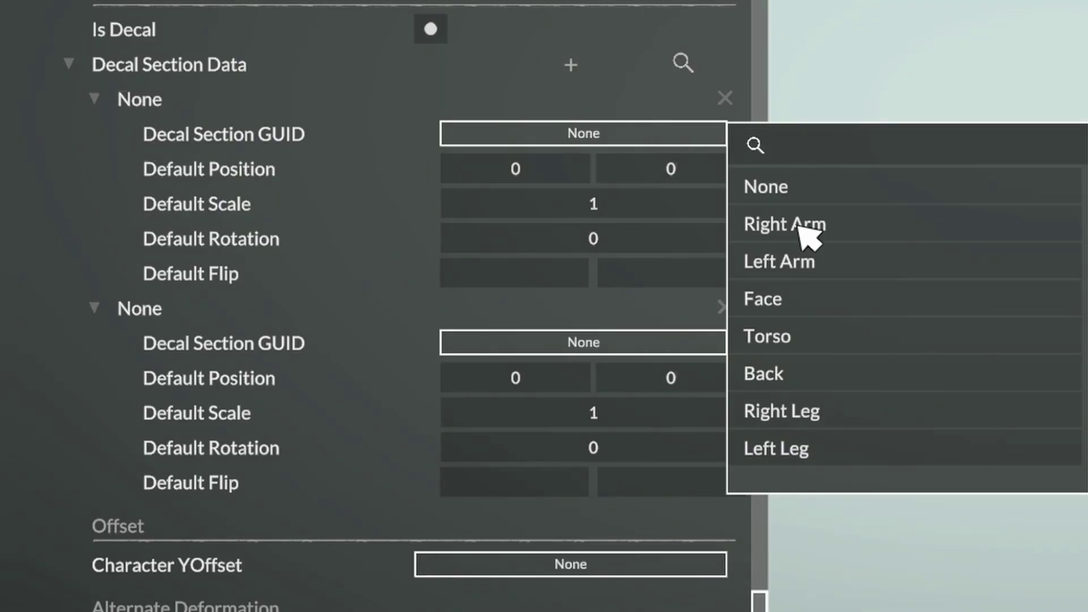
left_click(831, 230)
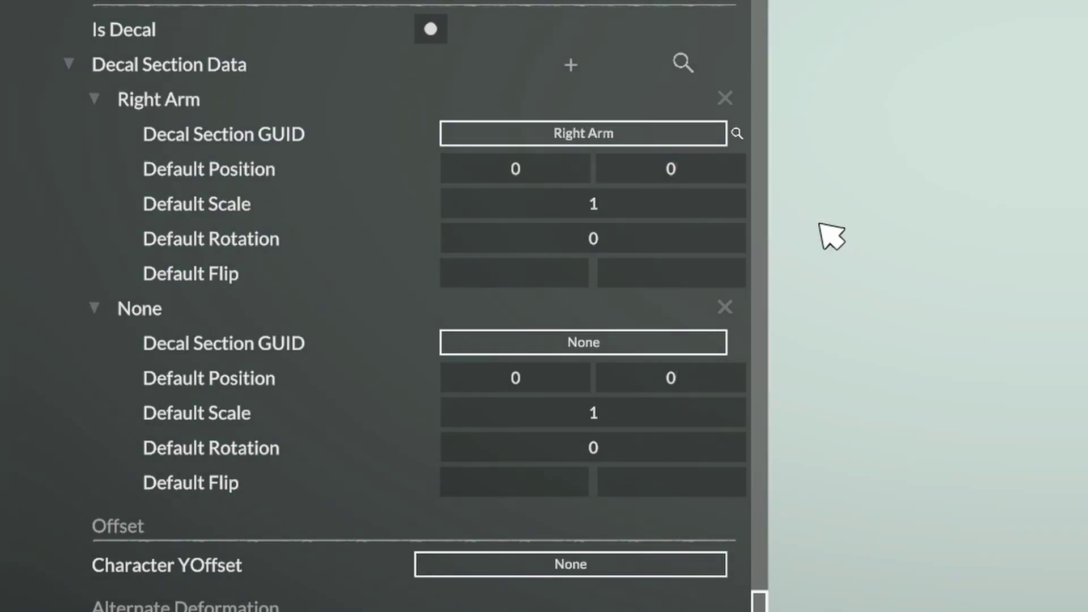
left_click(644, 350)
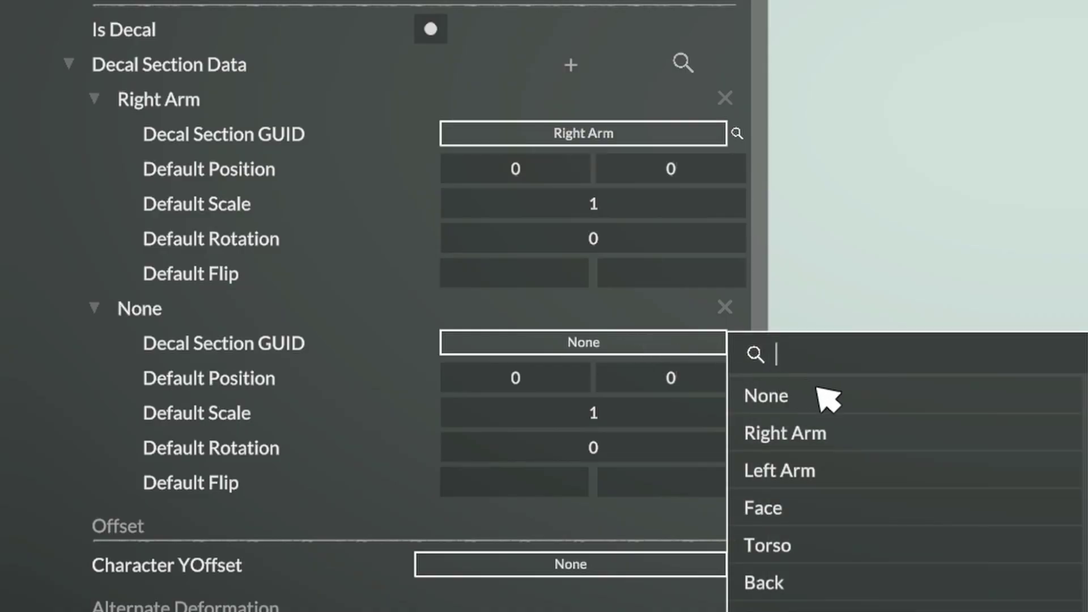
left_click(811, 473)
Step: Add a third entry to the decal section data and assign it to Left Leg
left_click(570, 25)
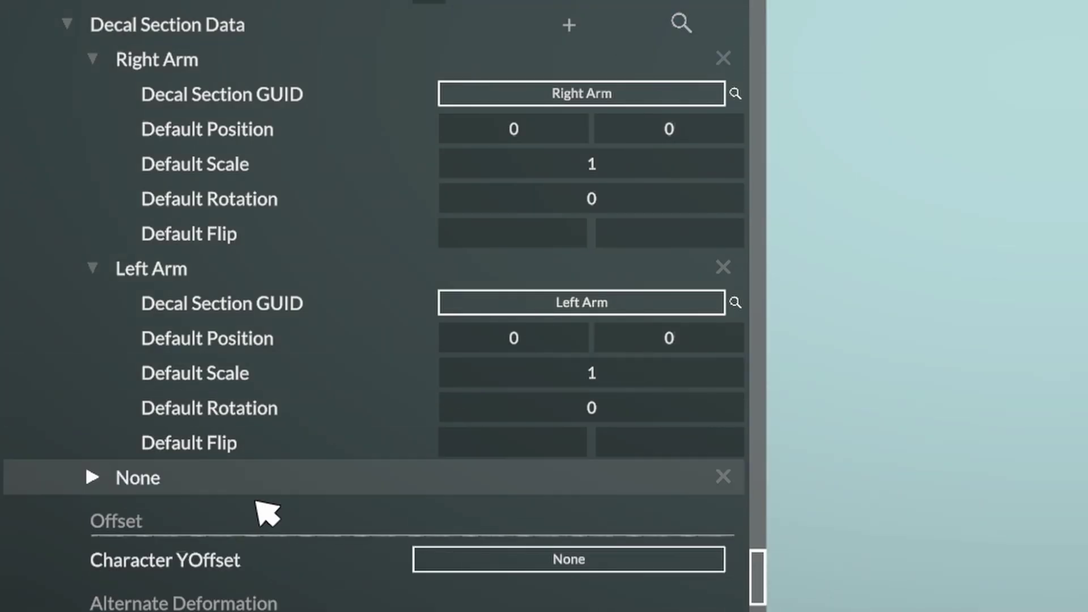
left_click(318, 479)
scroll(601, 302, "down", 5)
left_click(598, 260)
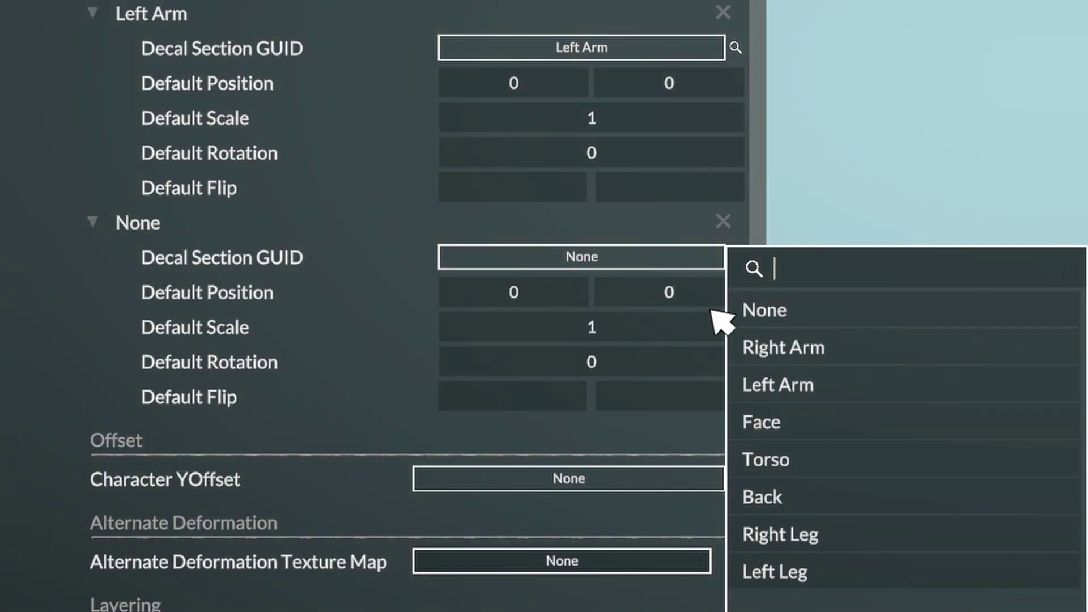
left_click(799, 572)
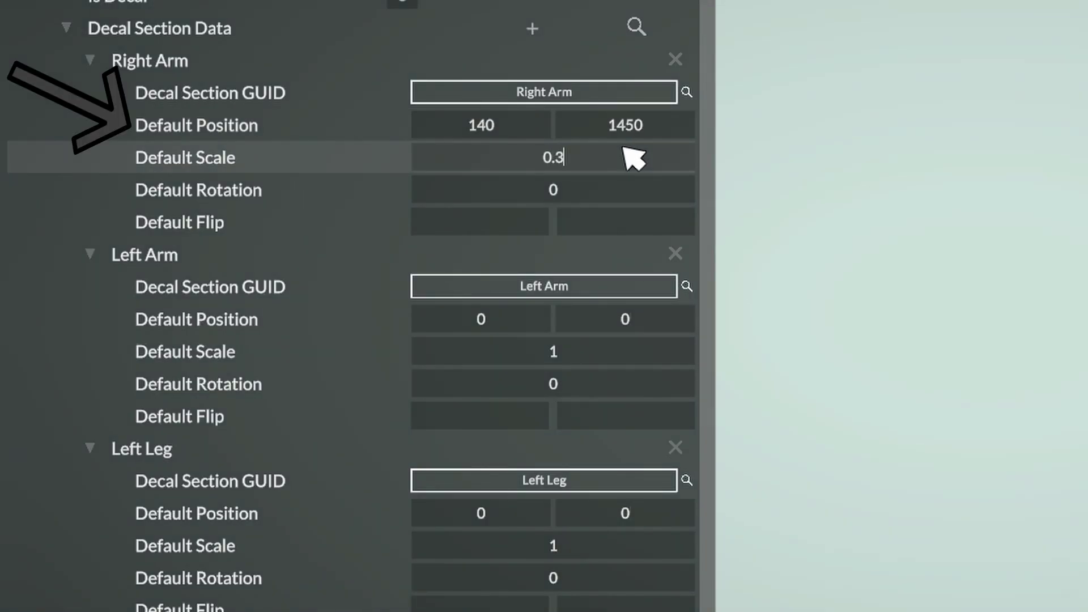
Step: Set the Left Arm section's default position to 910, 1450 and its default scale to 0.3
left_click(520, 325)
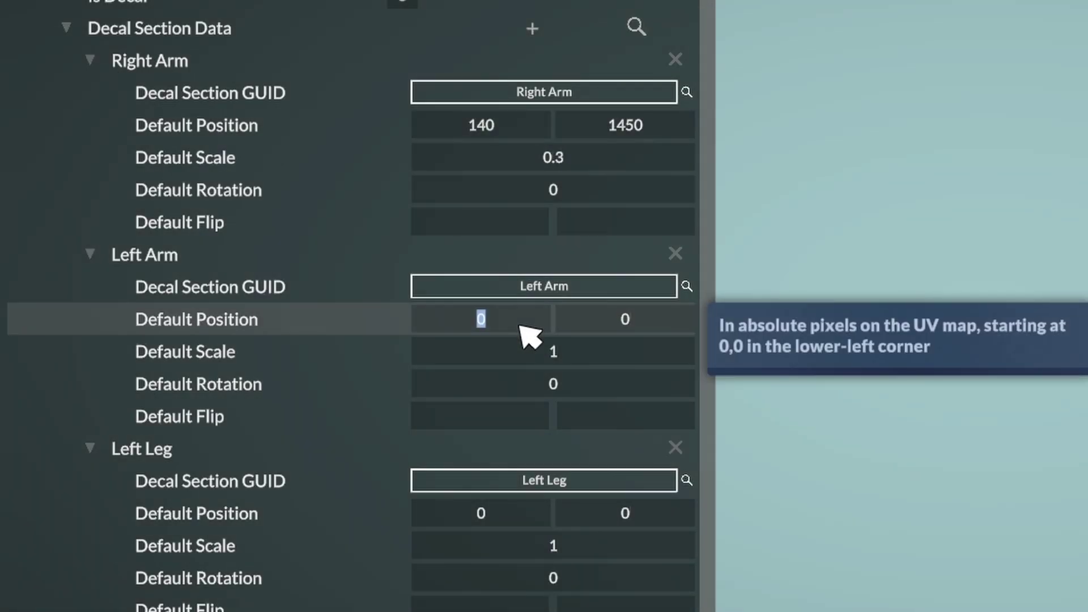
type("91")
left_click(573, 320)
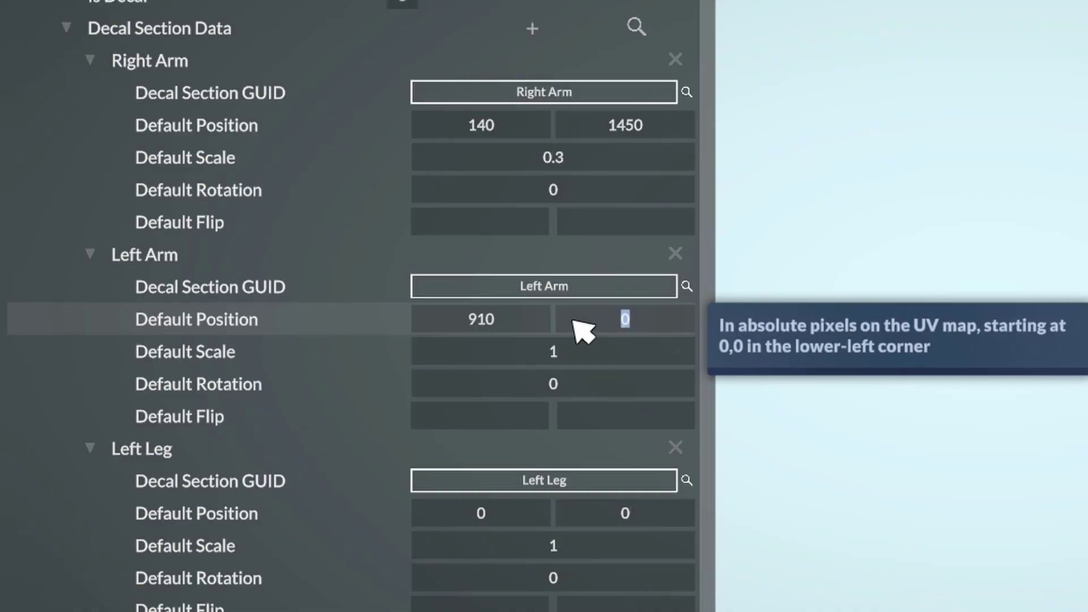
key("Return")
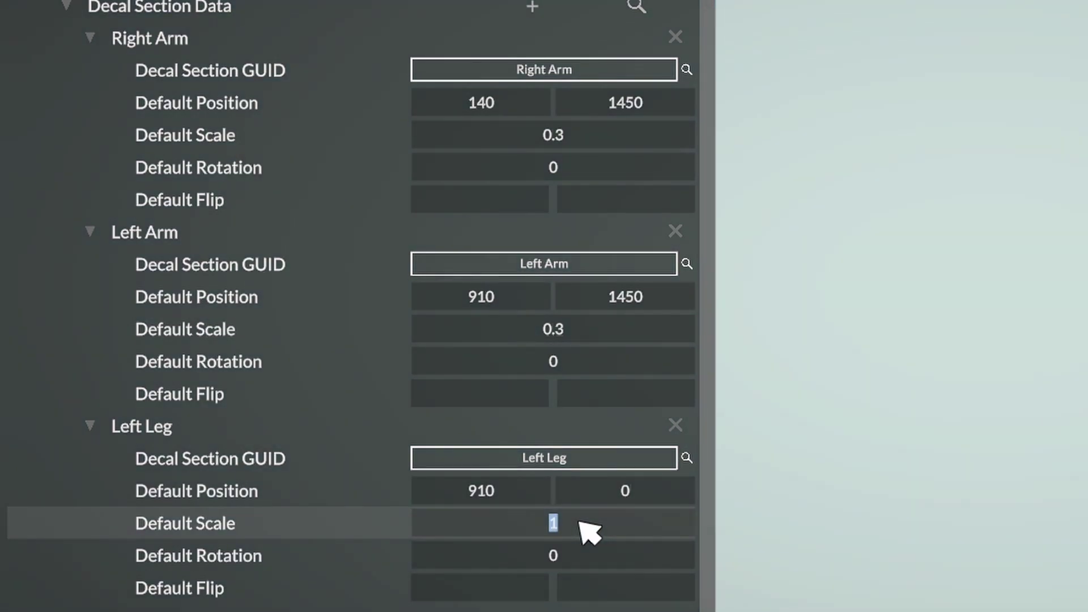
Step: Set the Left Leg section's default position to 910, 0 and its default scale to 0.3
left_click(589, 532)
type("0.3")
scroll(641, 429, "down", 5)
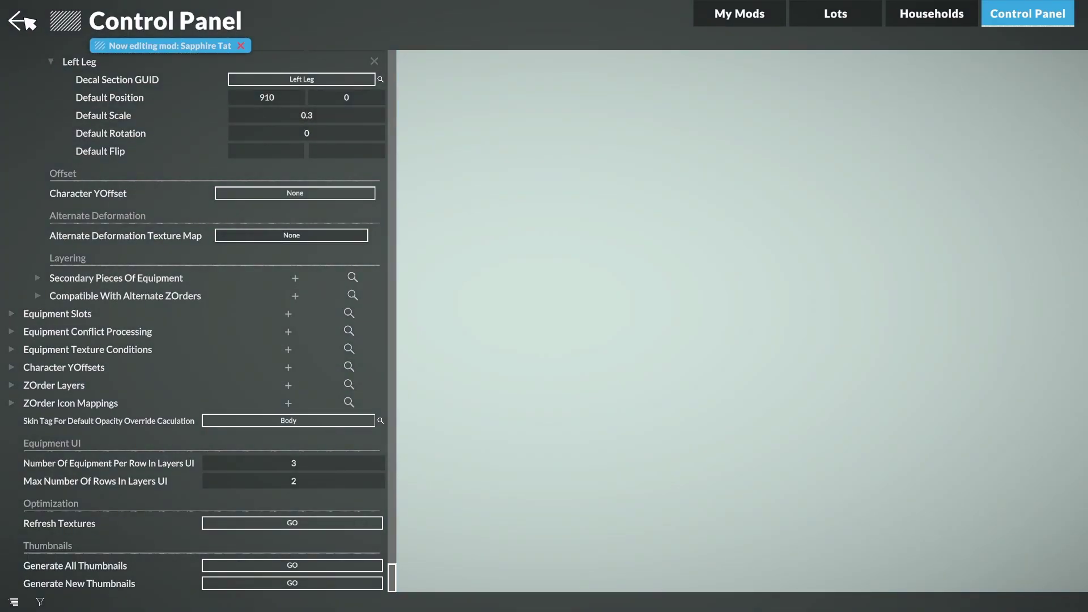
Step: Leave the mod editor, continue the game and apply the Sapphire tat tattoo to the character's right arm
left_click(26, 21)
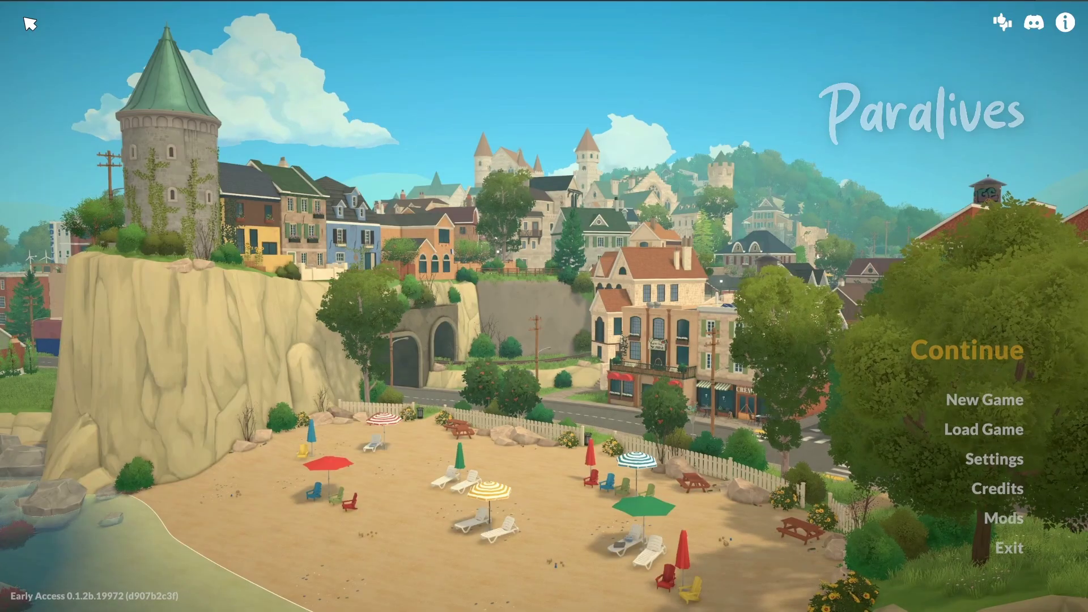
left_click(1014, 341)
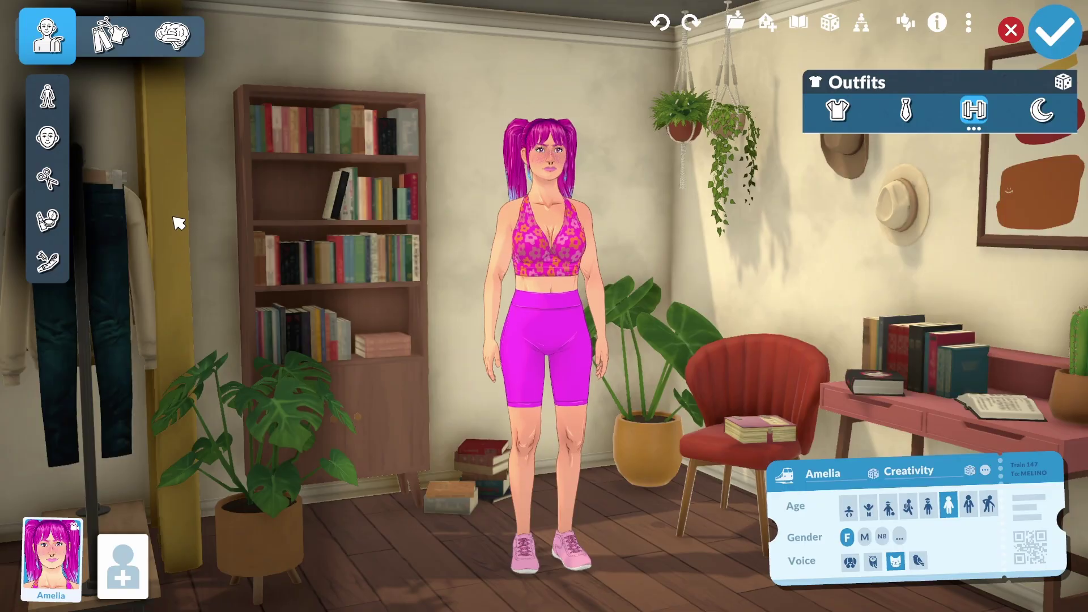
left_click(49, 264)
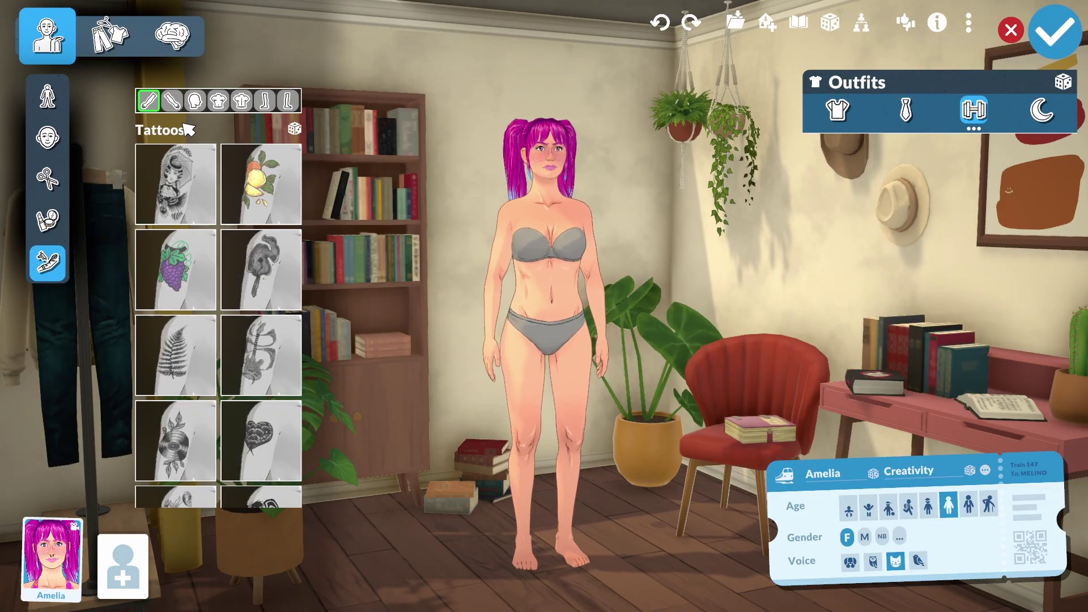
scroll(232, 312, "down", 3)
left_click(290, 471)
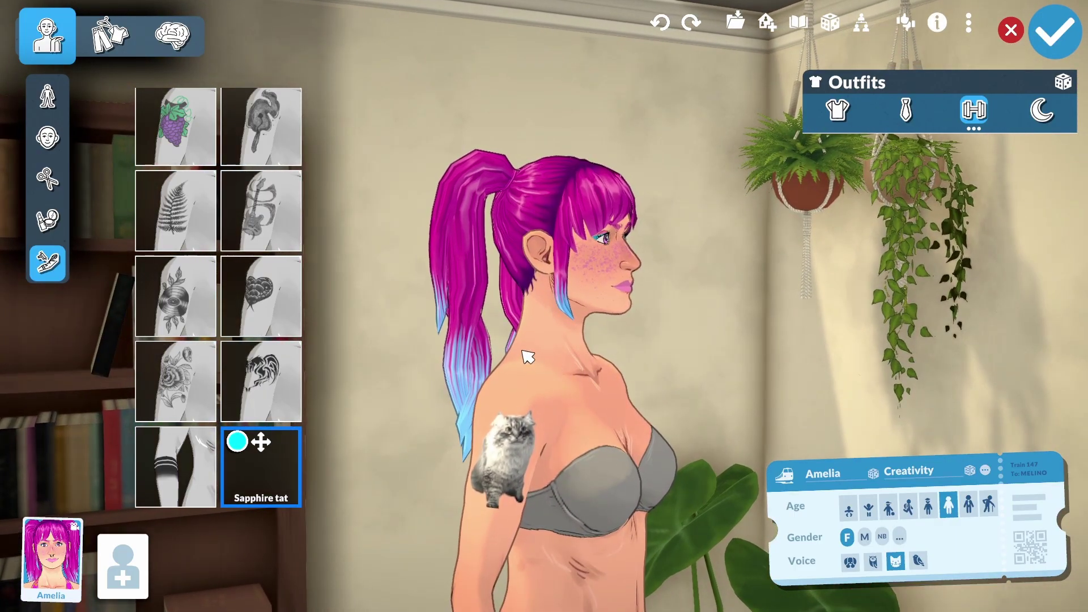
Step: Apply the Sapphire tat tattoo to the character's left arm as well
scroll(278, 283, "up", 5)
left_click(171, 100)
left_click_drag(704, 344, 379, 343)
scroll(213, 374, "down", 5)
left_click(285, 445)
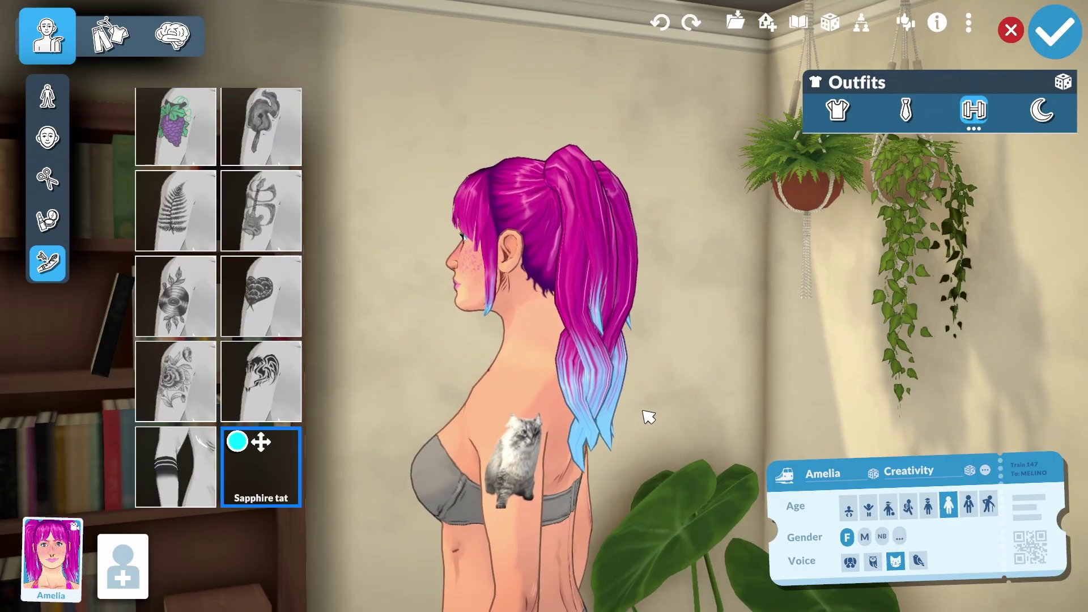
scroll(685, 413, "down", 5)
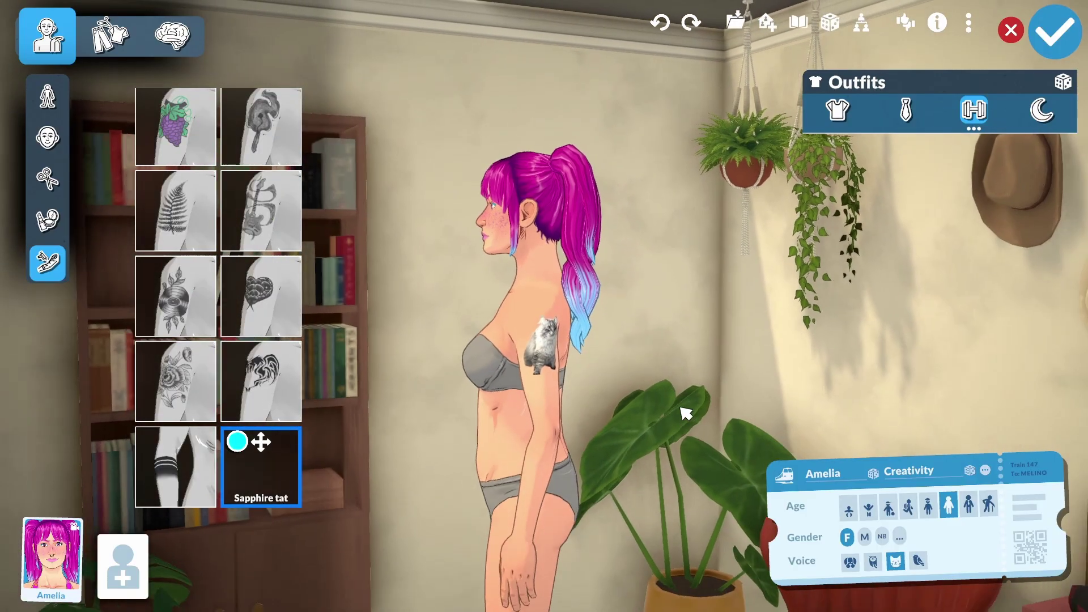
Step: Apply the Sapphire tat tattoo to the character's left leg
scroll(222, 136, "up", 5)
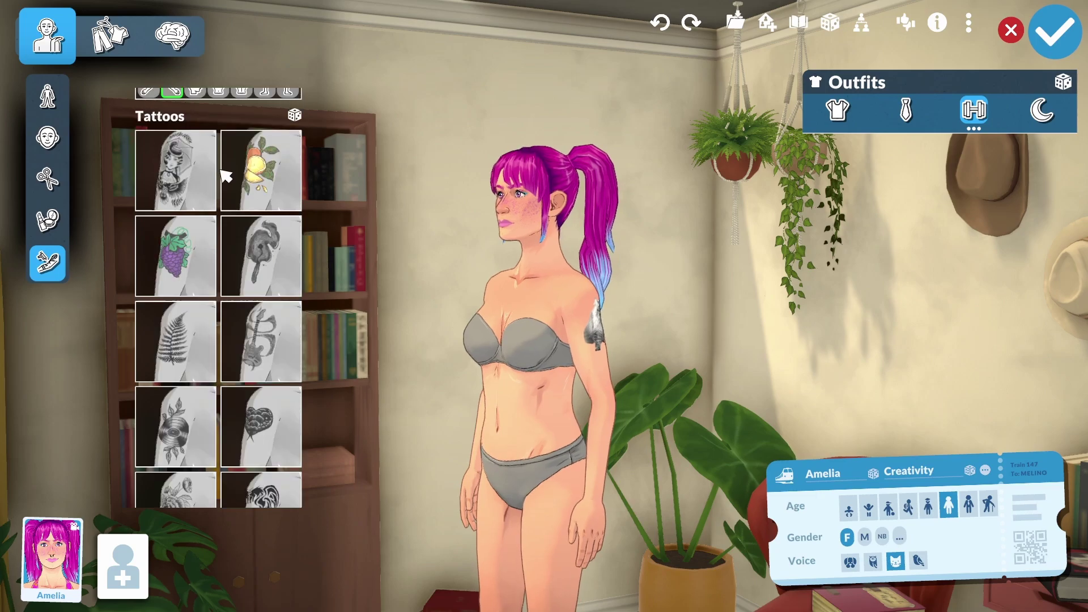
scroll(250, 250, "down", 3)
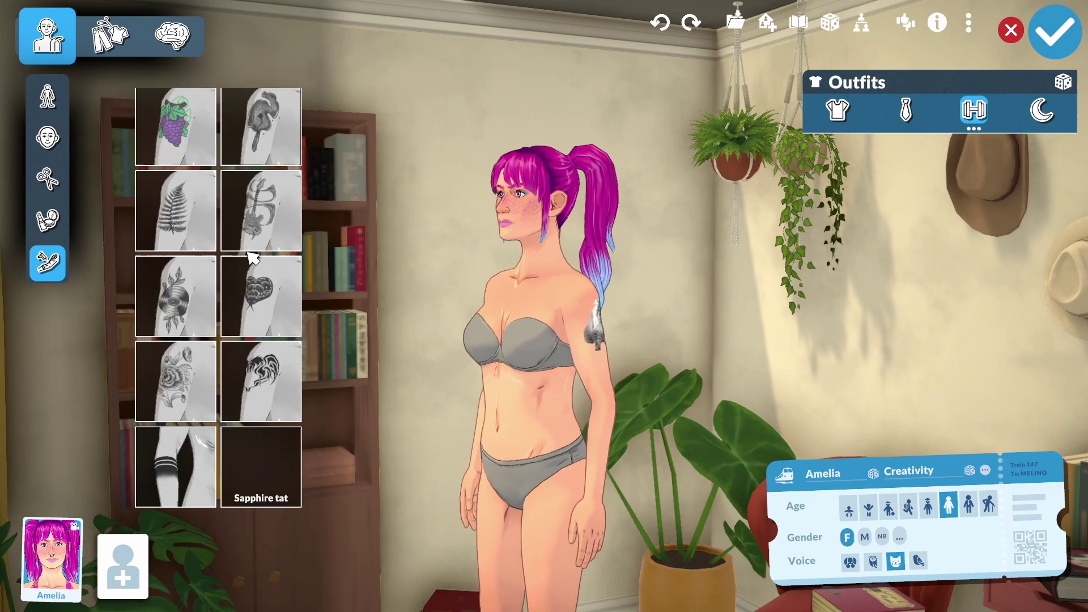
left_click(290, 447)
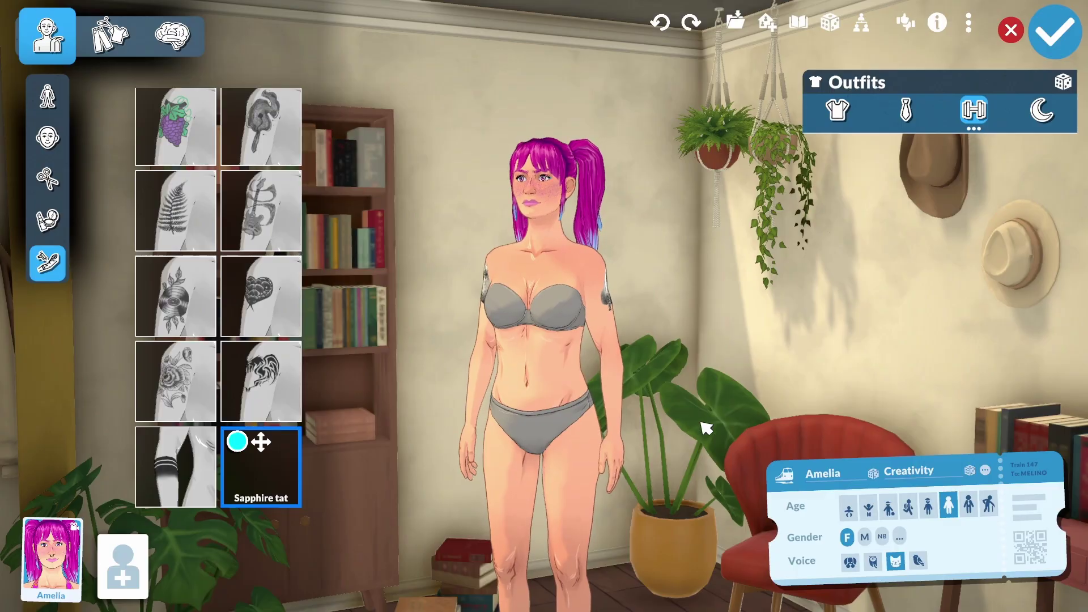
Step: Open the left leg tattoo's placement settings and move the decal onto the upper thigh, at position about 40, 85
left_click(262, 442)
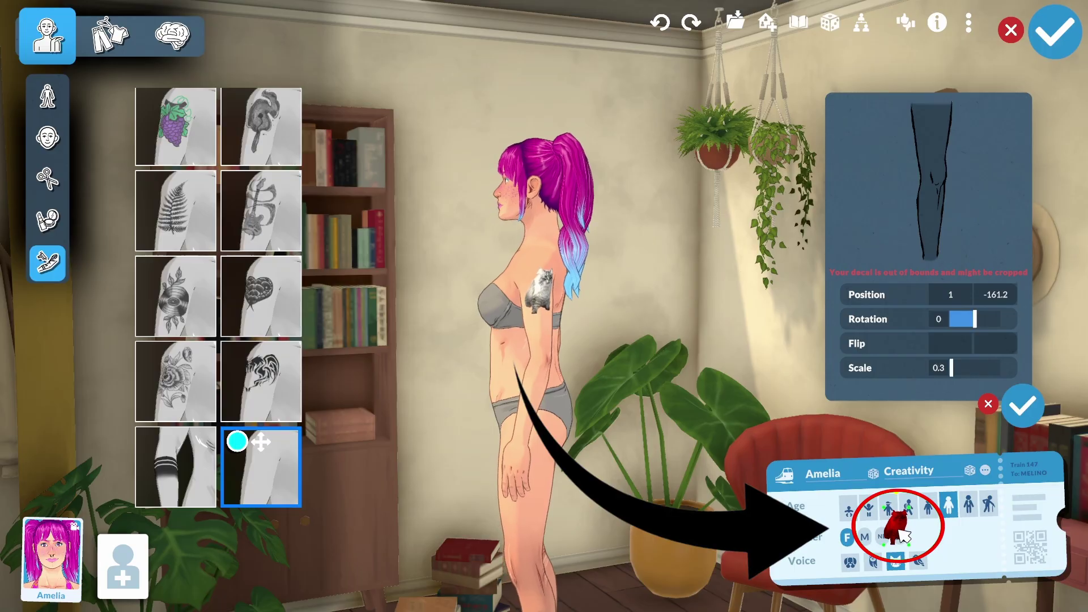
left_click_drag(906, 534, 898, 508)
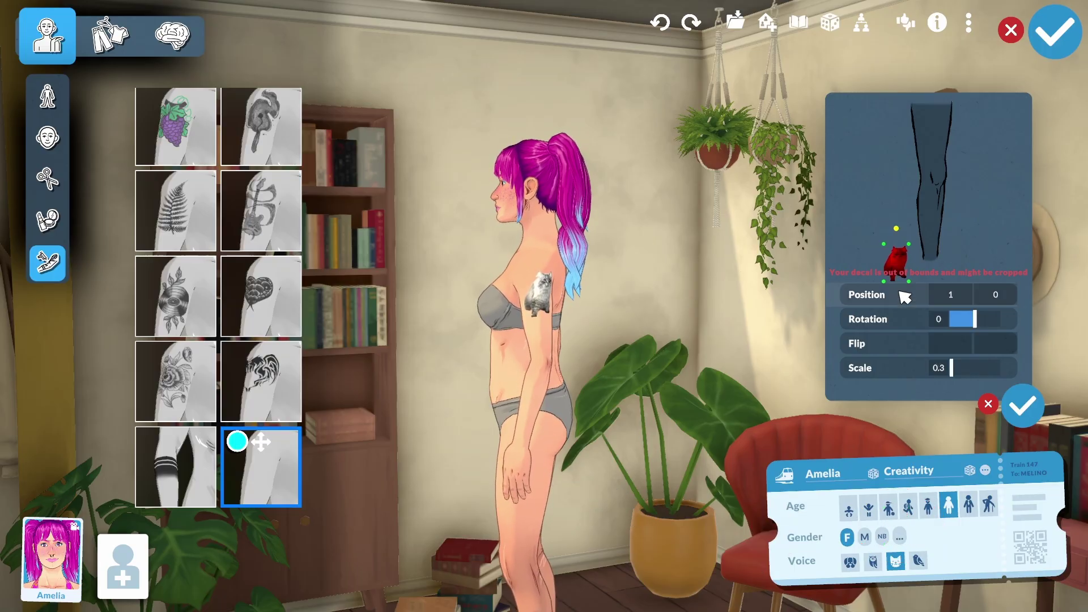
left_click_drag(897, 258, 944, 139)
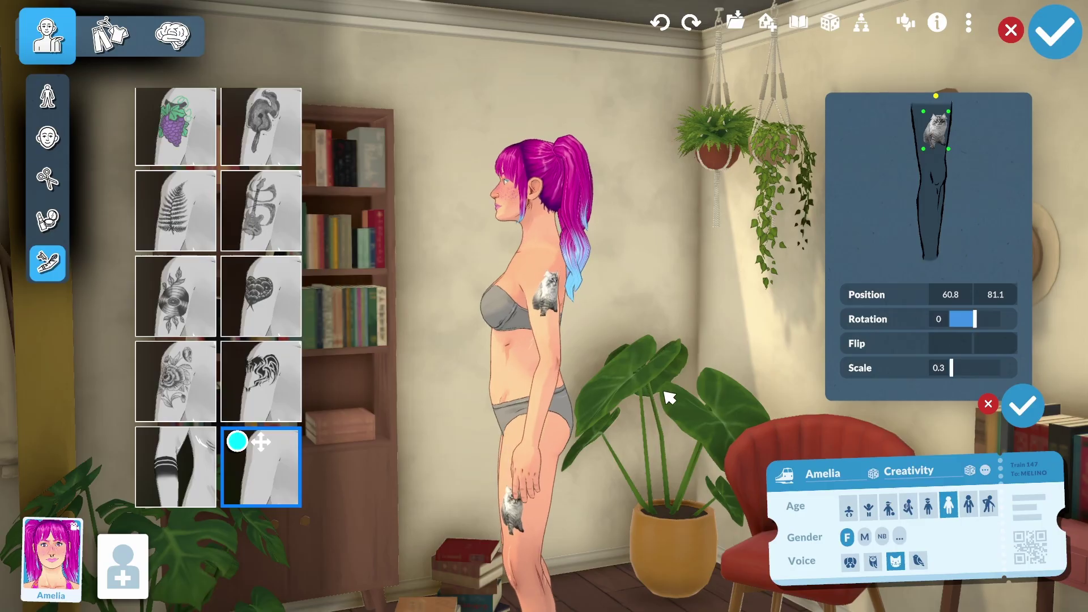
left_click_drag(944, 139, 936, 117)
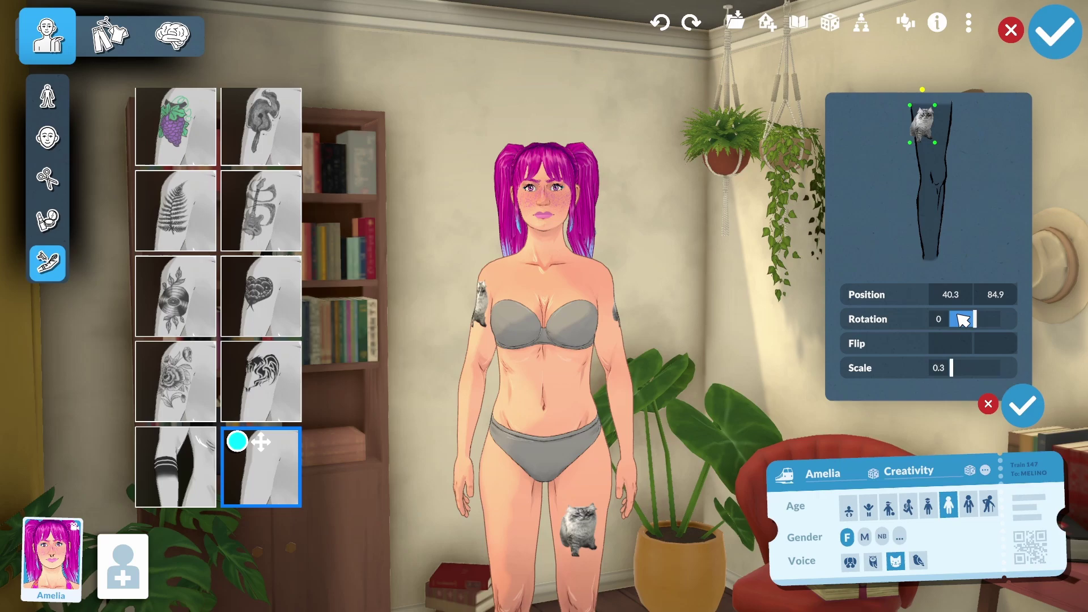
Step: Set the left leg tattoo's rotation to 20 and adjust its scale
mouse_move(970, 315)
left_mouse_down()
mouse_move(1011, 318)
mouse_move(986, 327)
left_mouse_up()
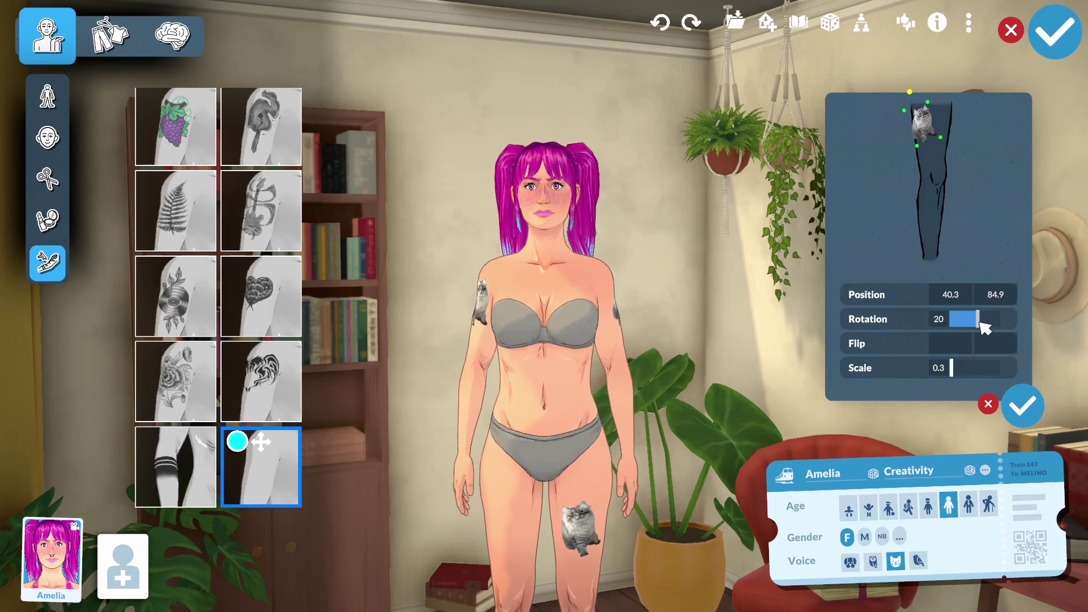
mouse_move(953, 368)
left_mouse_down()
mouse_move(970, 369)
mouse_move(958, 379)
left_mouse_up()
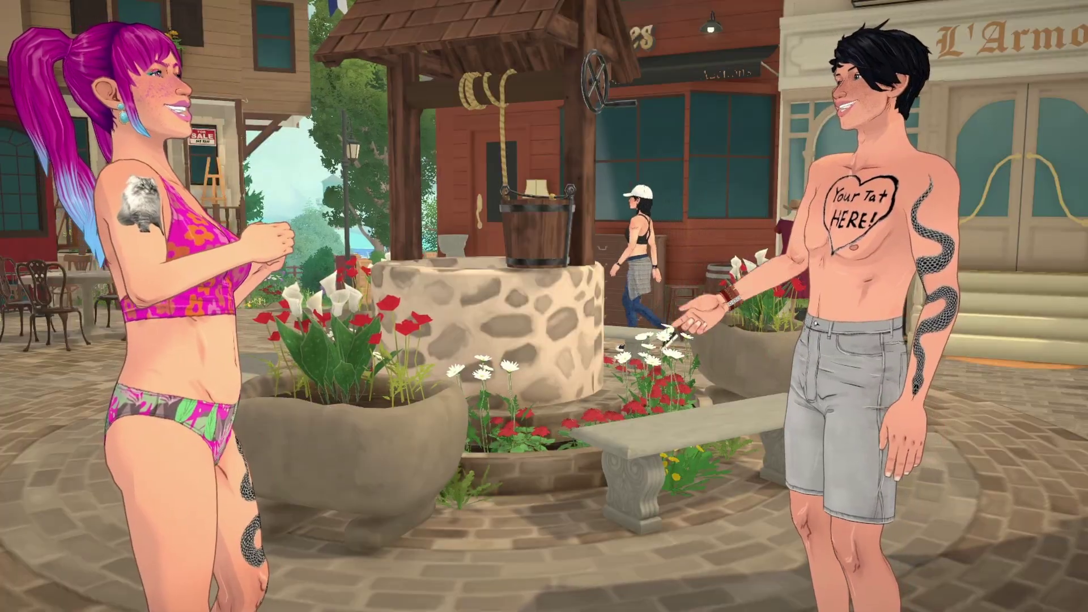